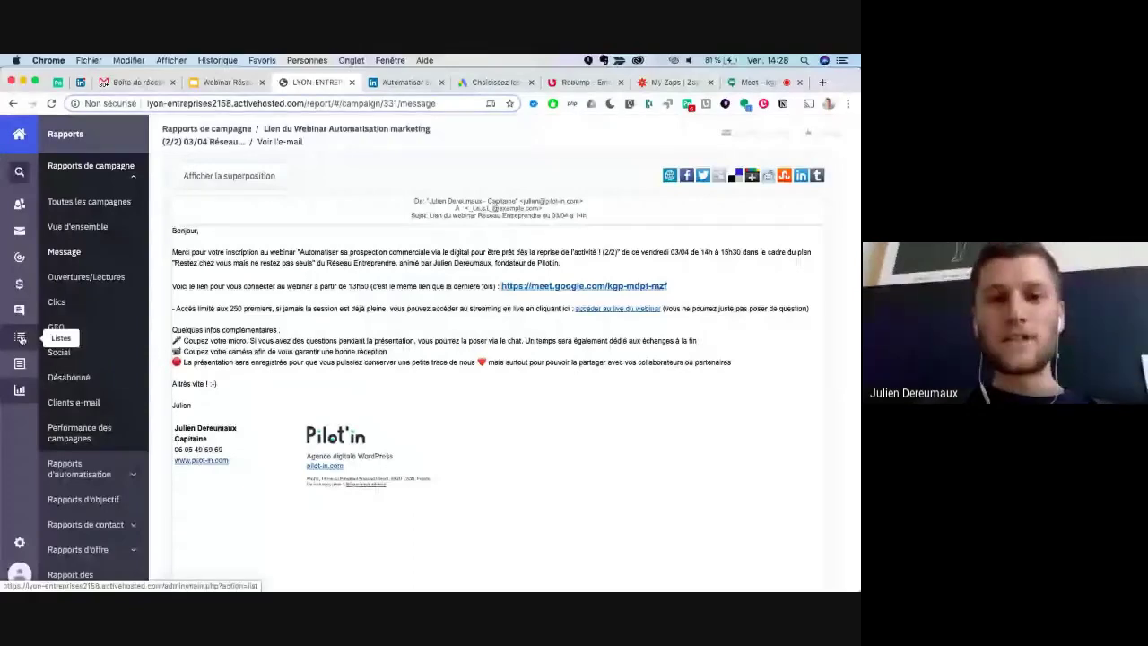
- Open the contact lists overview and look through the list names and their active contact numbers
{"action": "left_click", "coordinate": [20, 337]}
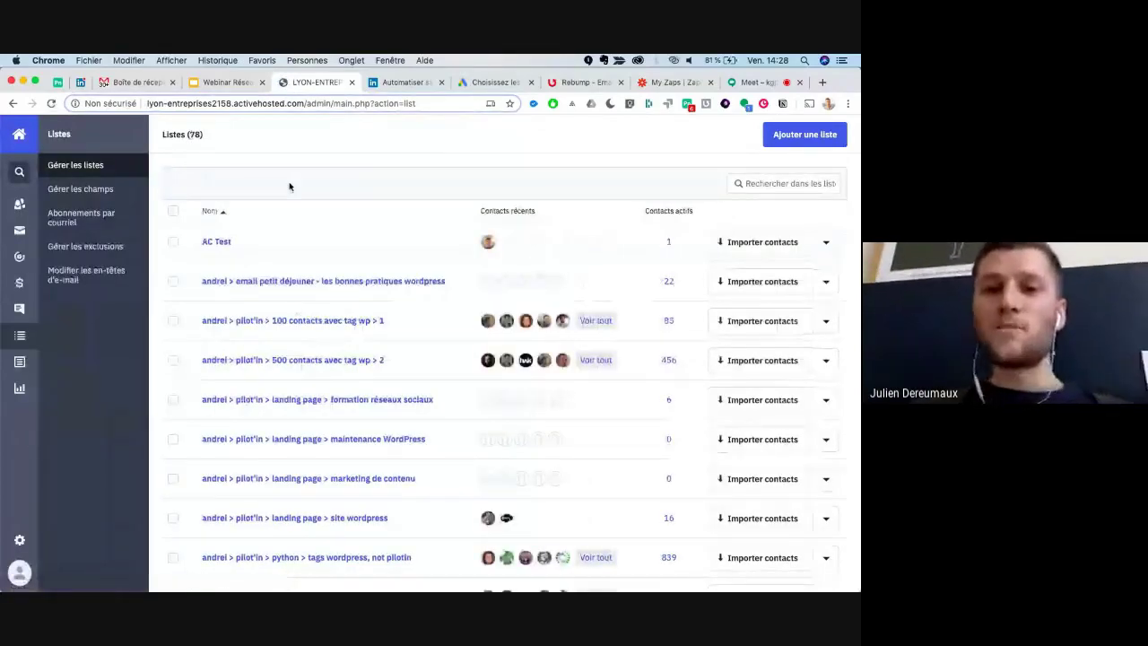
{"action": "scroll", "coordinate": [305, 193], "scroll_direction": "down", "scroll_amount": 3}
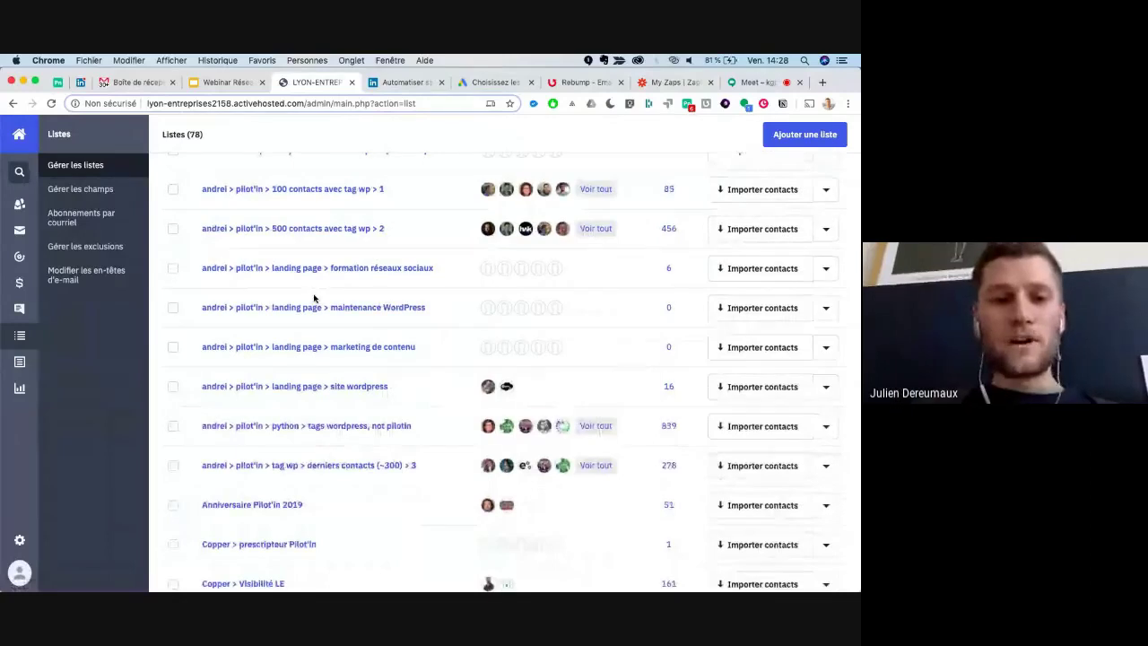
{"action": "scroll", "coordinate": [314, 298], "scroll_direction": "down", "scroll_amount": 9}
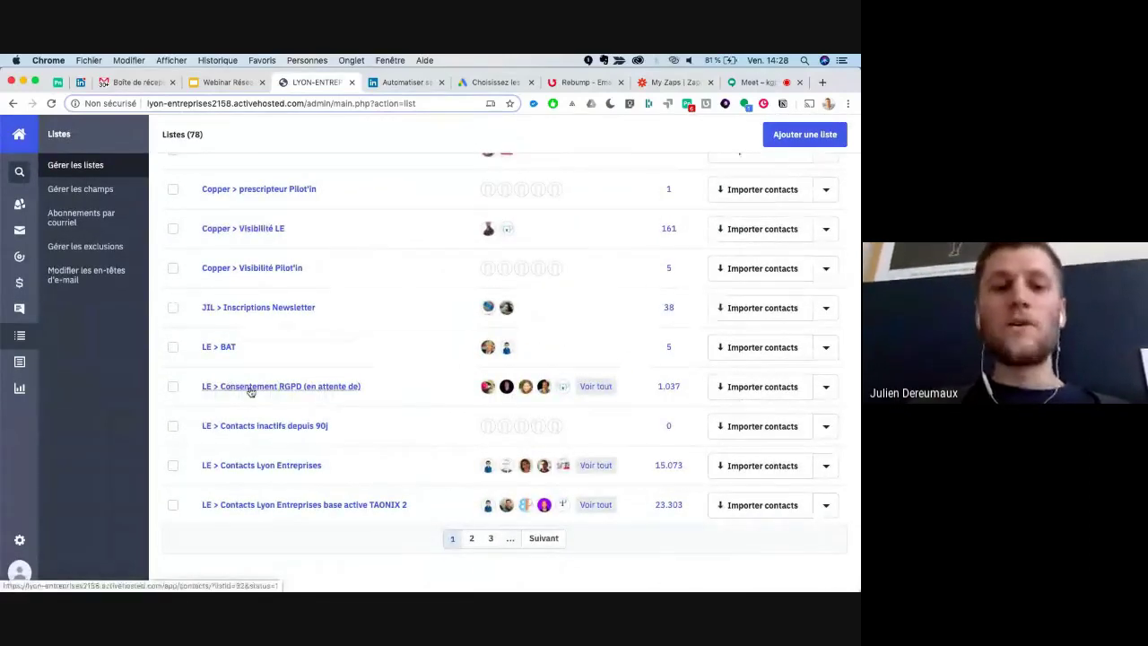
{"action": "scroll", "coordinate": [251, 391], "scroll_direction": "up", "scroll_amount": 2}
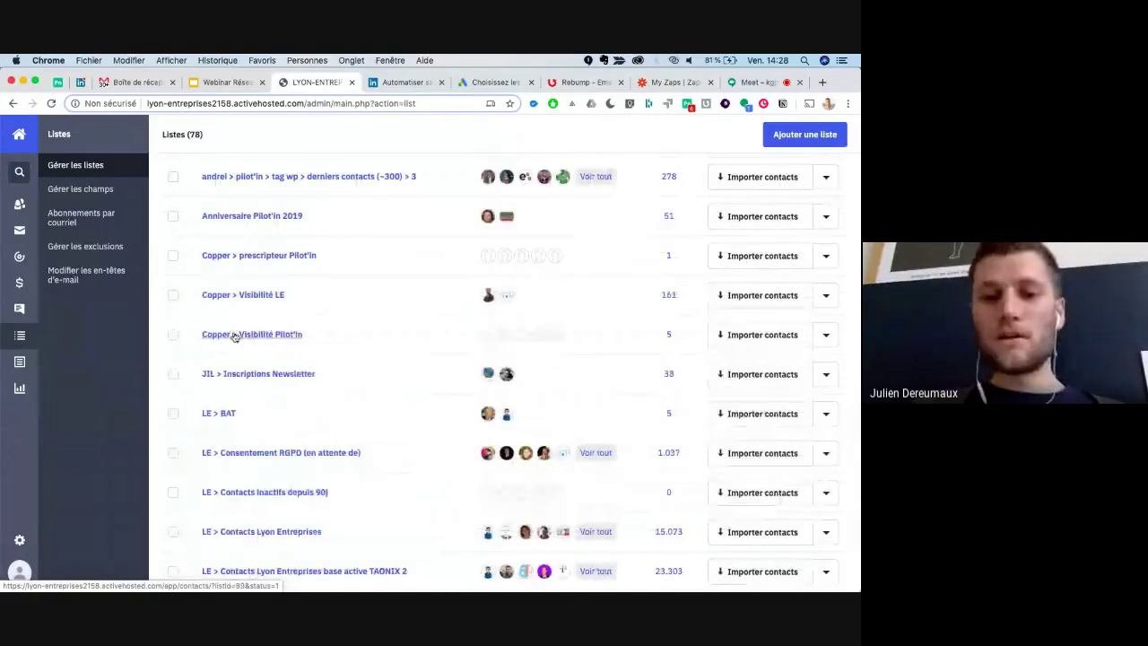
{"action": "scroll", "coordinate": [242, 336], "scroll_direction": "up", "scroll_amount": 2}
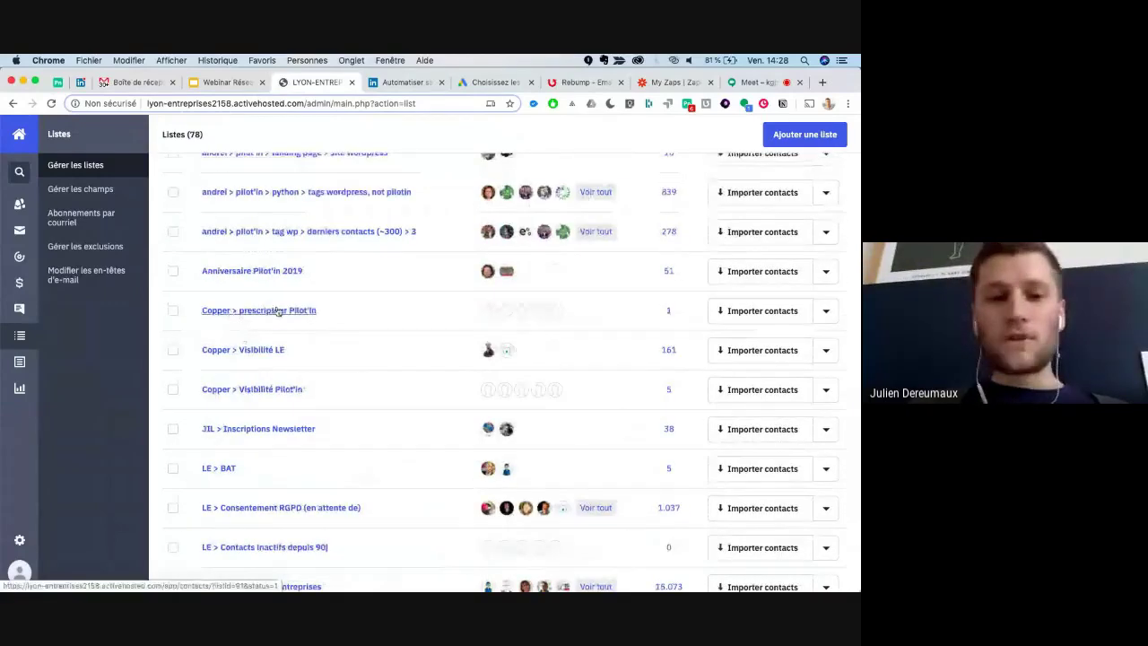
{"action": "scroll", "coordinate": [287, 357], "scroll_direction": "up", "scroll_amount": 2}
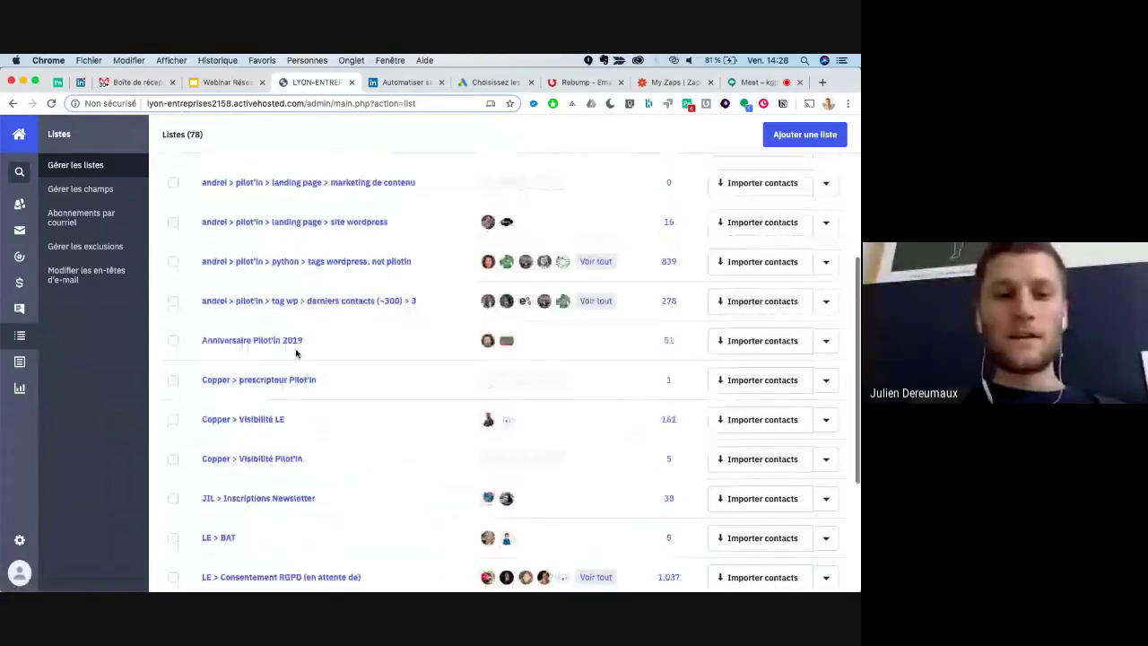
{"action": "scroll", "coordinate": [296, 352], "scroll_direction": "up", "scroll_amount": 3}
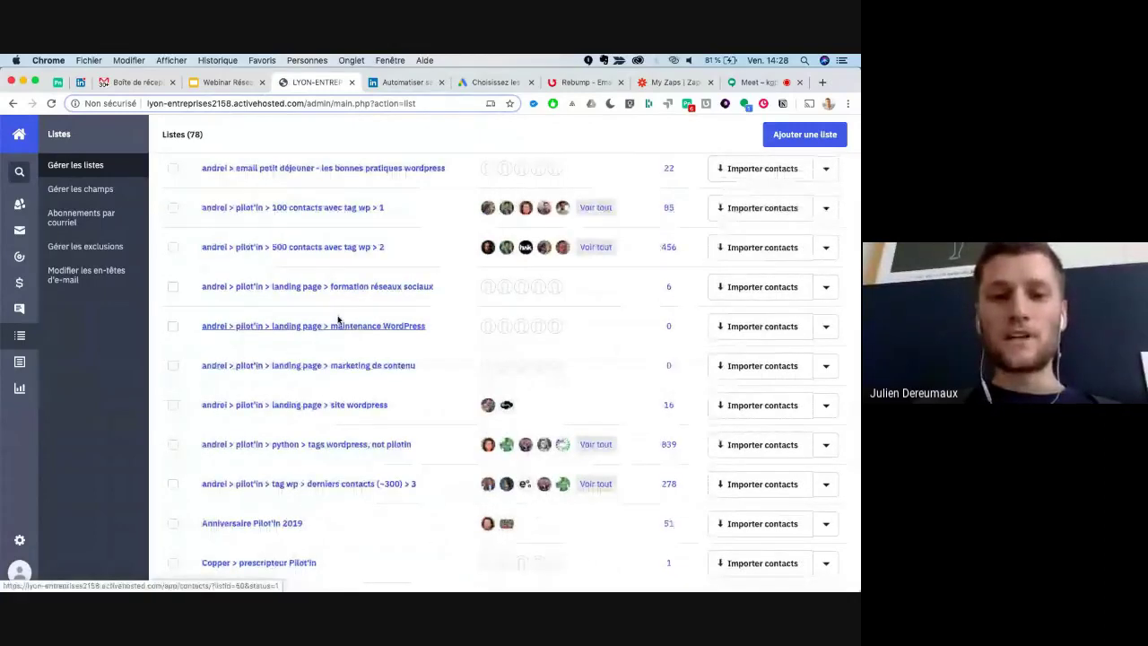
{"action": "scroll", "coordinate": [338, 319], "scroll_direction": "up", "scroll_amount": 2}
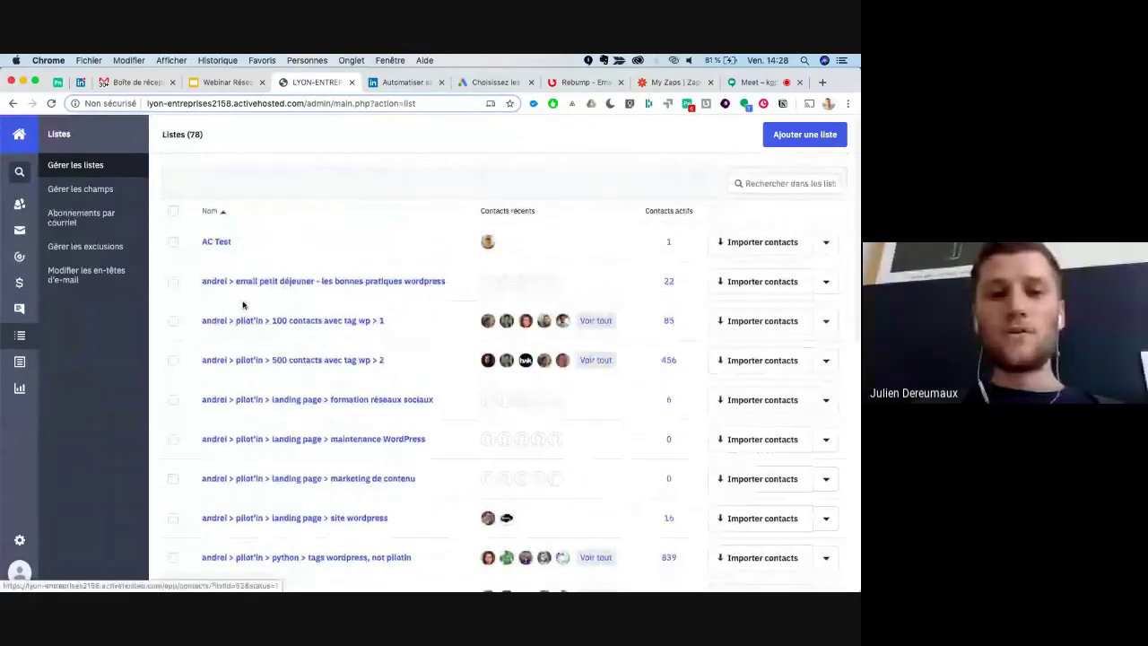
{"action": "scroll", "coordinate": [242, 305], "scroll_direction": "up", "scroll_amount": 1}
{"action": "scroll", "coordinate": [243, 305], "scroll_direction": "down", "scroll_amount": 10}
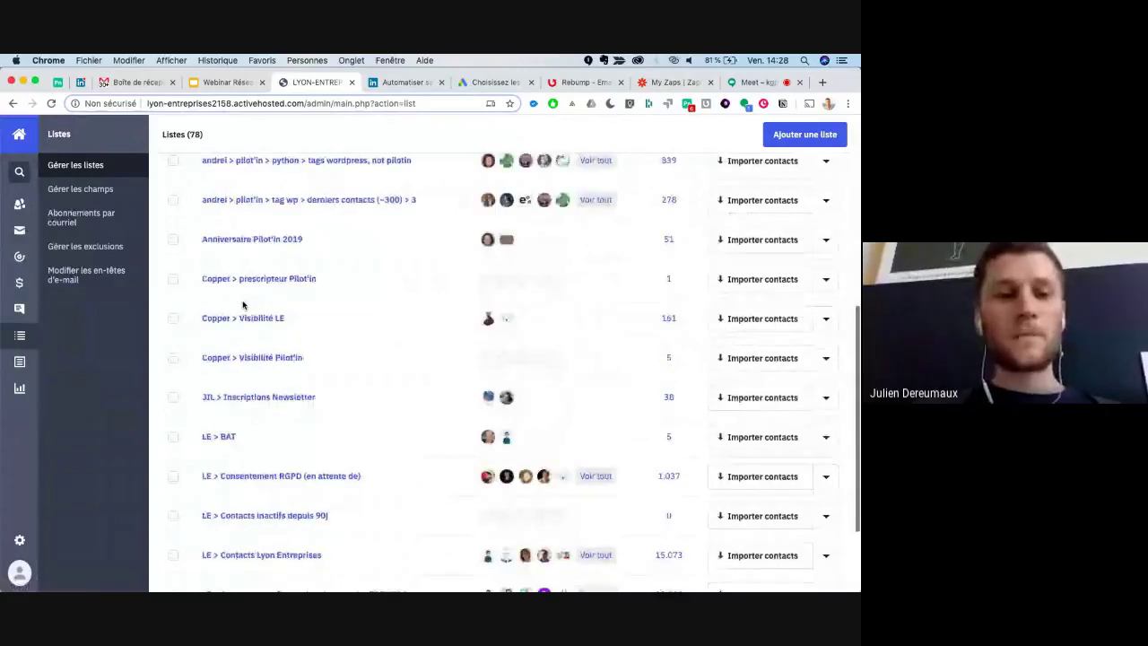
- View the fields of the "Inscription Webinar digital - Réseau Entreprendre" form and return to the forms overview
{"action": "left_click", "coordinate": [20, 361]}
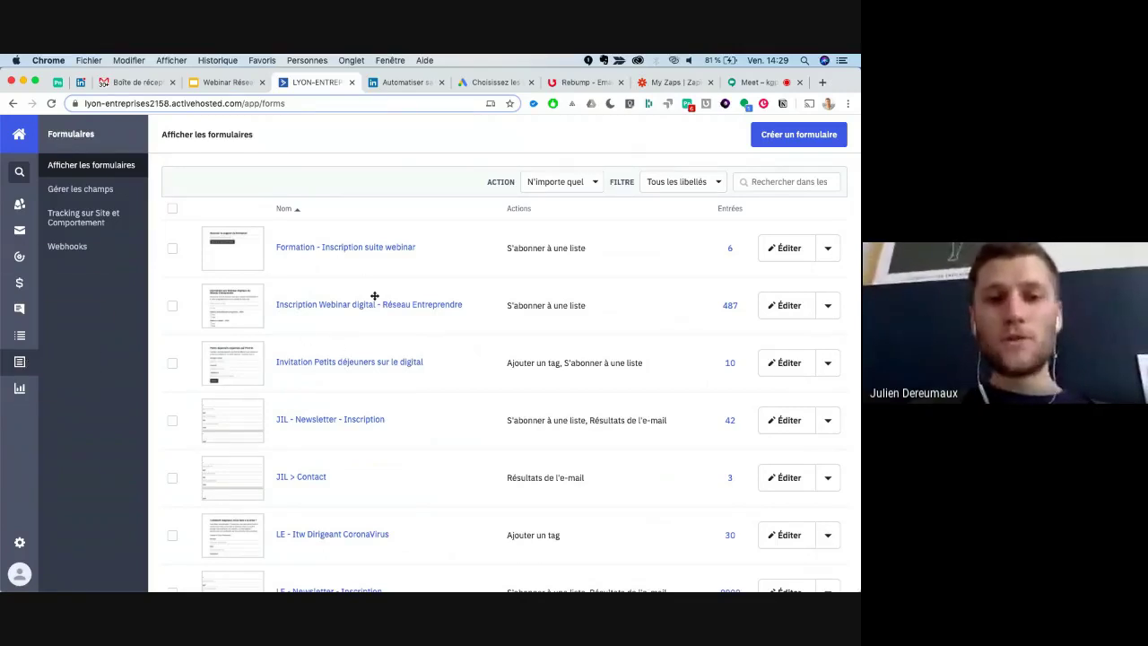
{"action": "scroll", "coordinate": [435, 287], "scroll_direction": "down", "scroll_amount": 1}
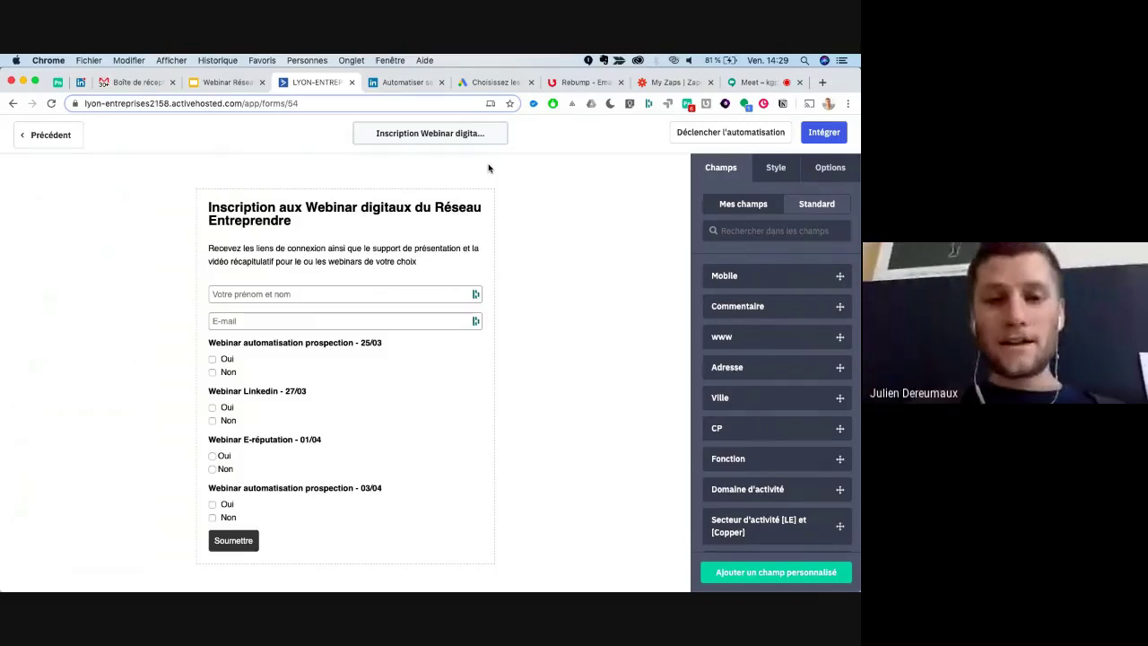
{"action": "left_click", "coordinate": [72, 150]}
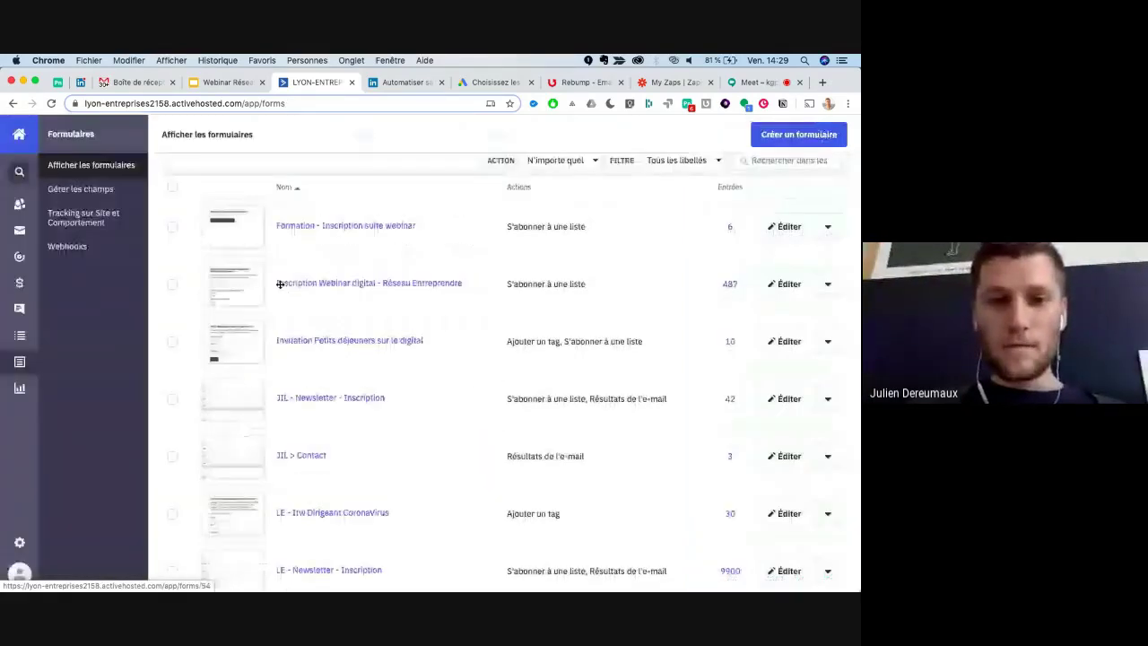
- Check the entry statistics of the "Inscription Webinar digital - Réseau Entreprendre" form and list all its contacts
{"action": "left_click", "coordinate": [730, 285]}
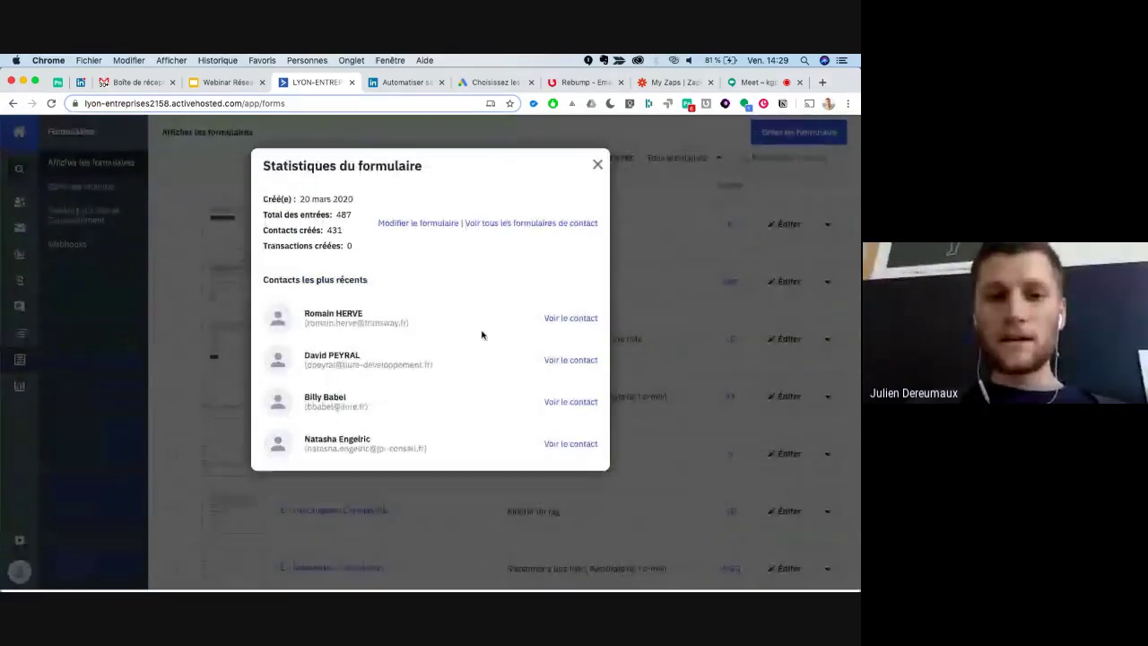
{"action": "scroll", "coordinate": [321, 344], "scroll_direction": "down", "scroll_amount": 1}
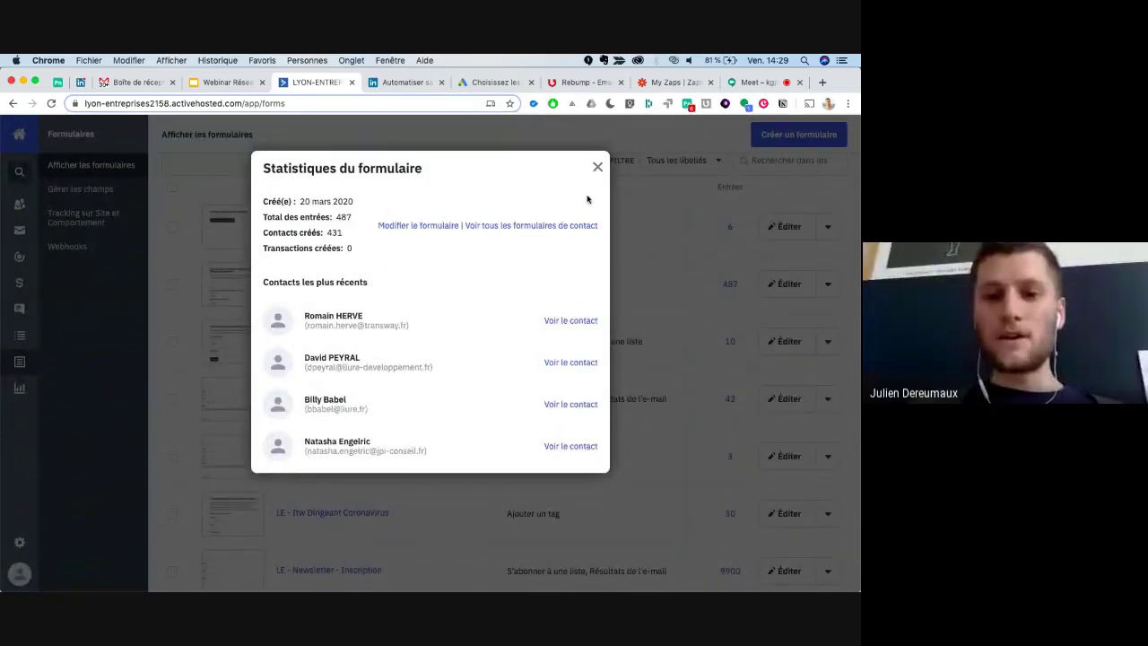
{"action": "left_click", "coordinate": [526, 226]}
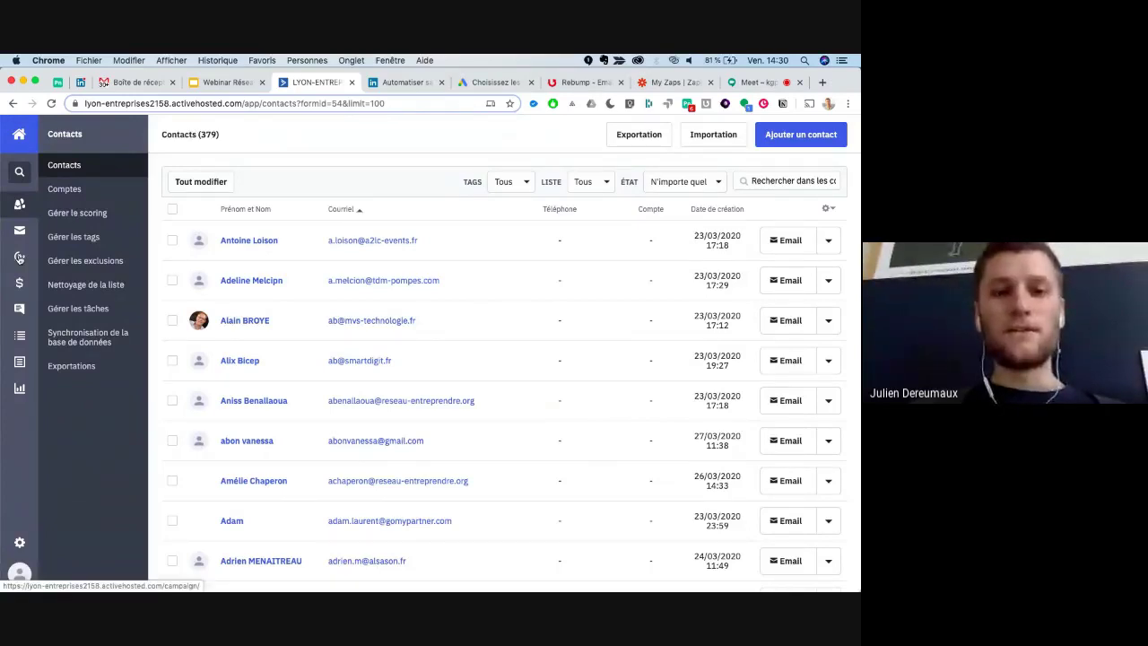
- Try to open the automations overview, and search the full contact database by first name in the second ActiveCampaign tab
{"action": "left_click", "coordinate": [19, 258]}
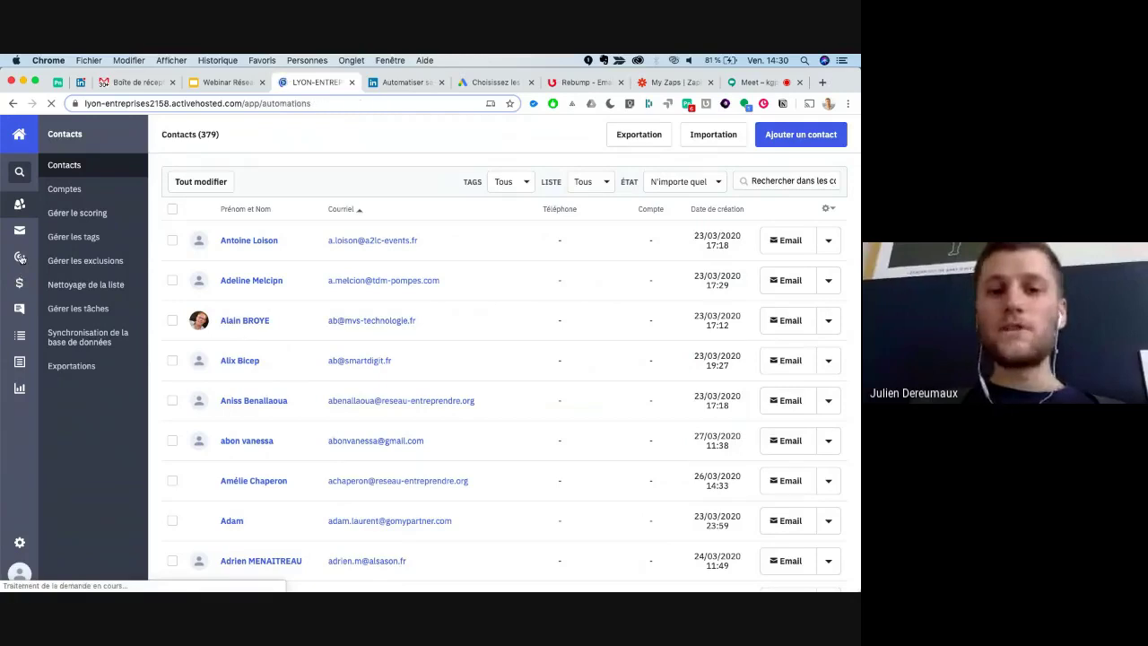
{"action": "scroll", "coordinate": [366, 300], "scroll_direction": "down", "scroll_amount": 3}
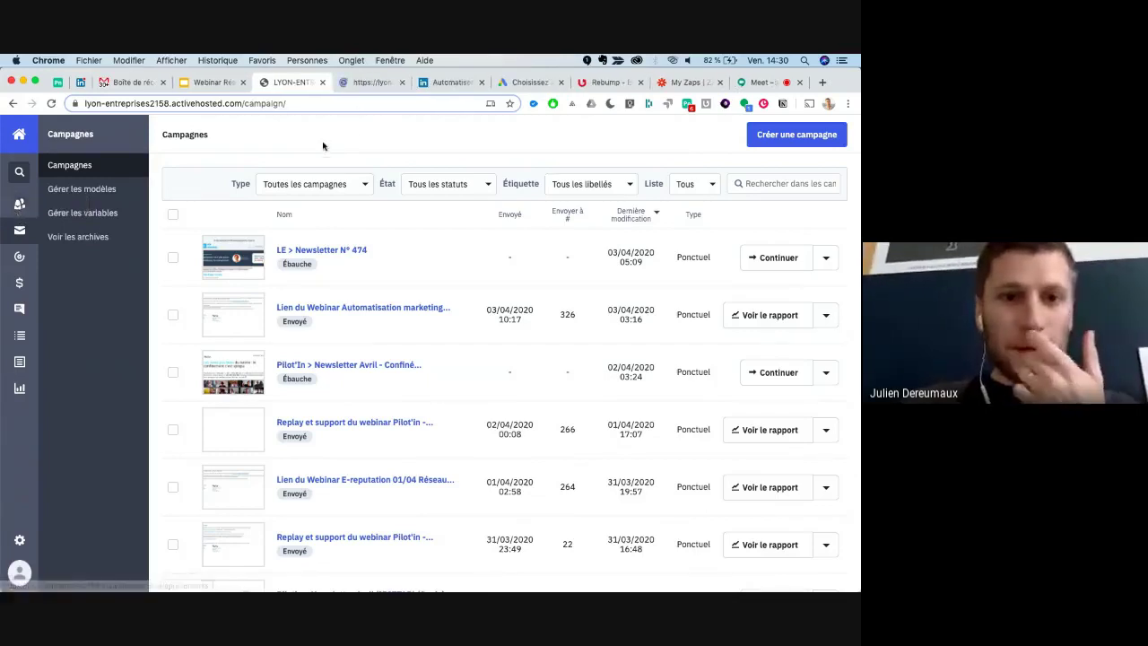
{"action": "left_click", "coordinate": [351, 89]}
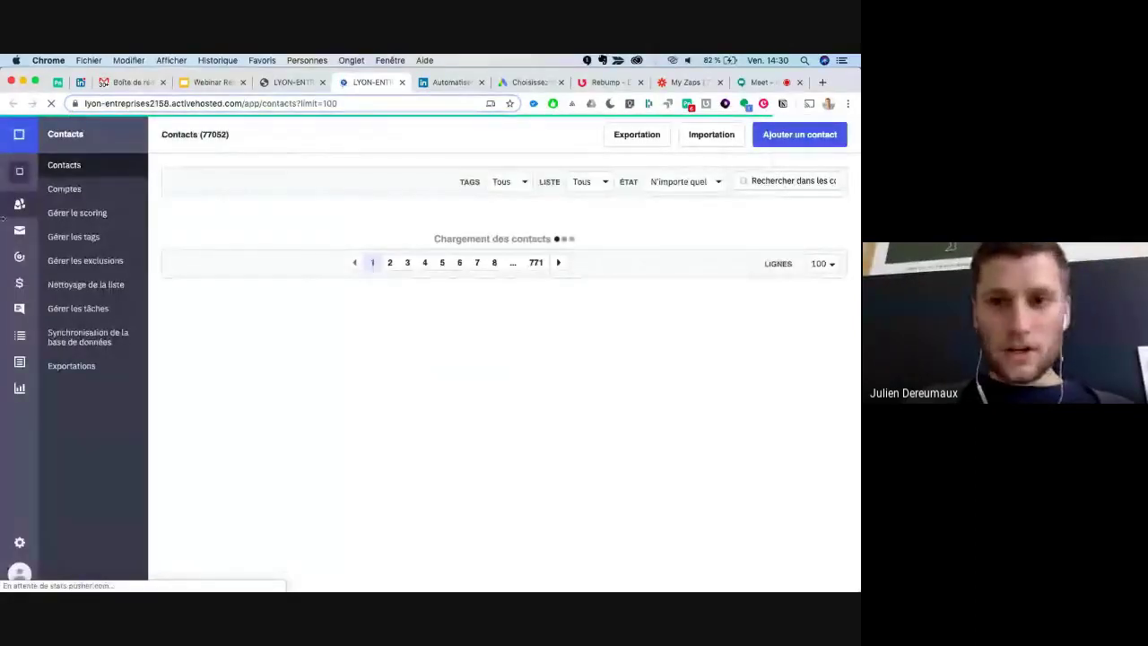
{"action": "left_click", "coordinate": [764, 181]}
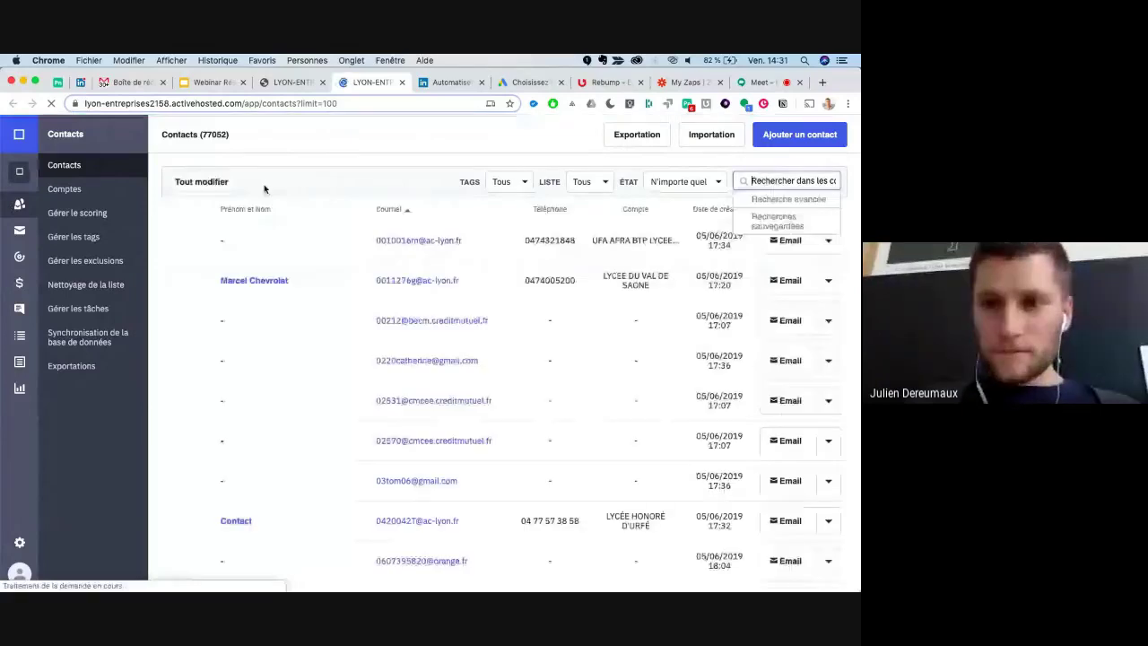
{"action": "type", "text": "juli"}
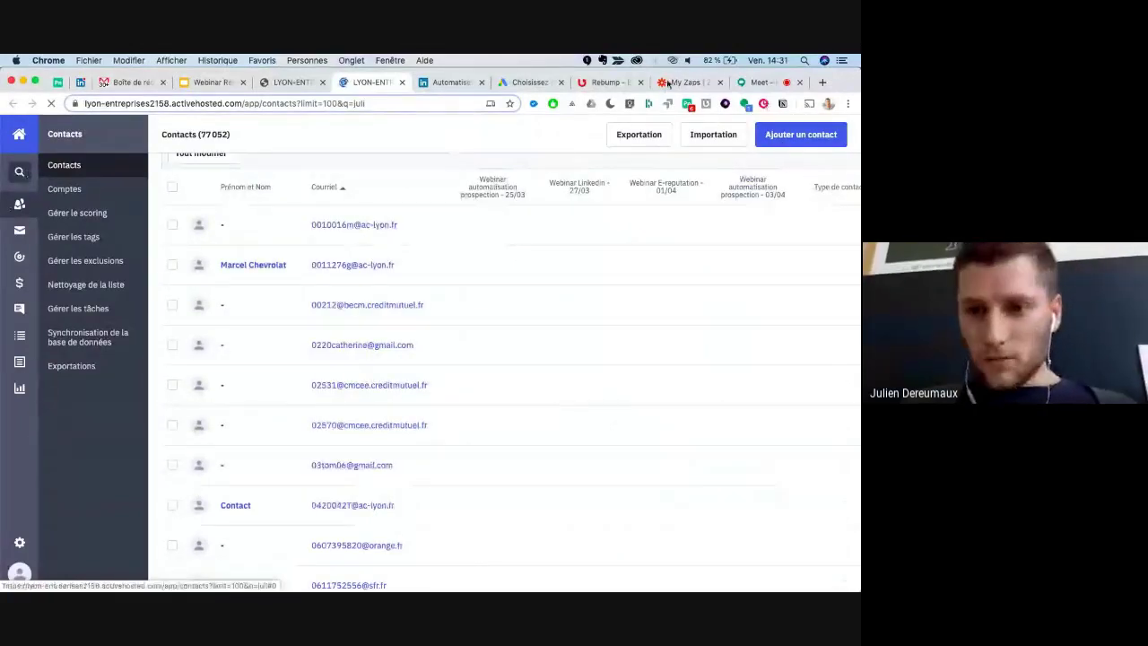
- Switch to the Google Meet call and read through the participants' questions in the chat
{"action": "left_click", "coordinate": [745, 83]}
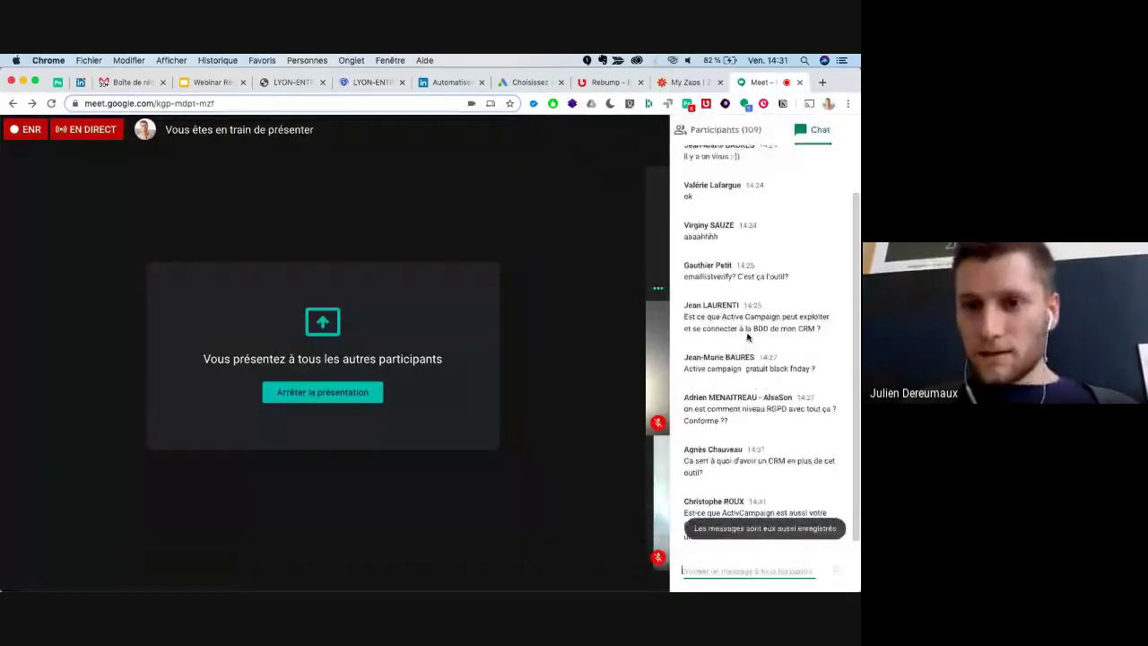
{"action": "scroll", "coordinate": [728, 319], "scroll_direction": "up", "scroll_amount": 3}
{"action": "scroll", "coordinate": [727, 313], "scroll_direction": "down", "scroll_amount": 1}
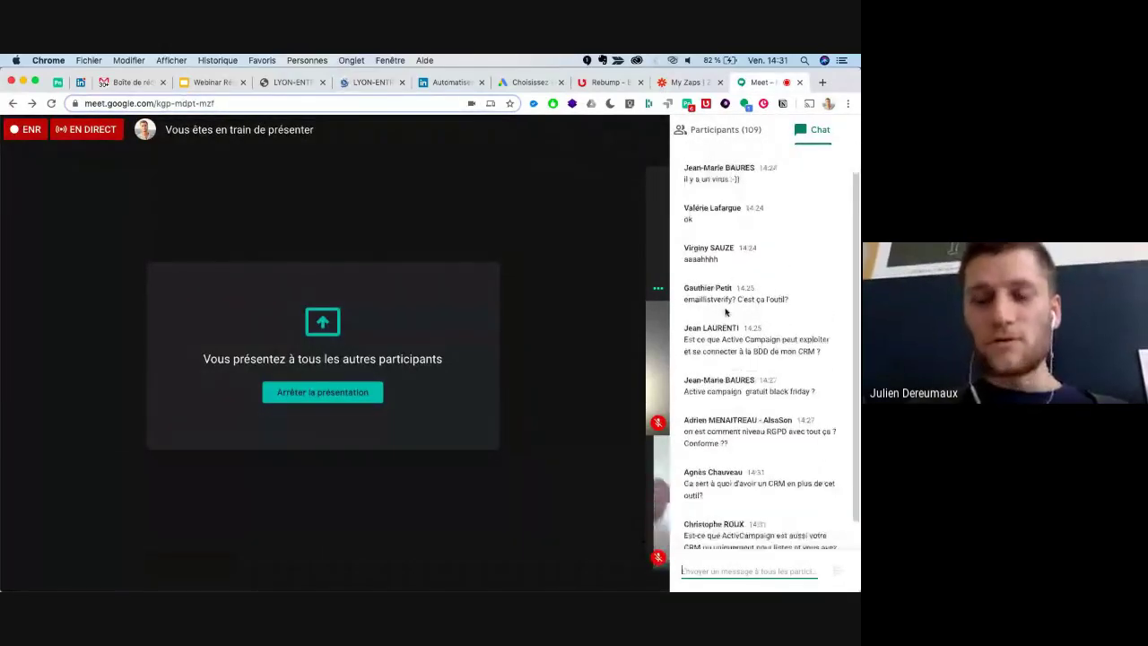
{"action": "scroll", "coordinate": [726, 312], "scroll_direction": "up", "scroll_amount": 1}
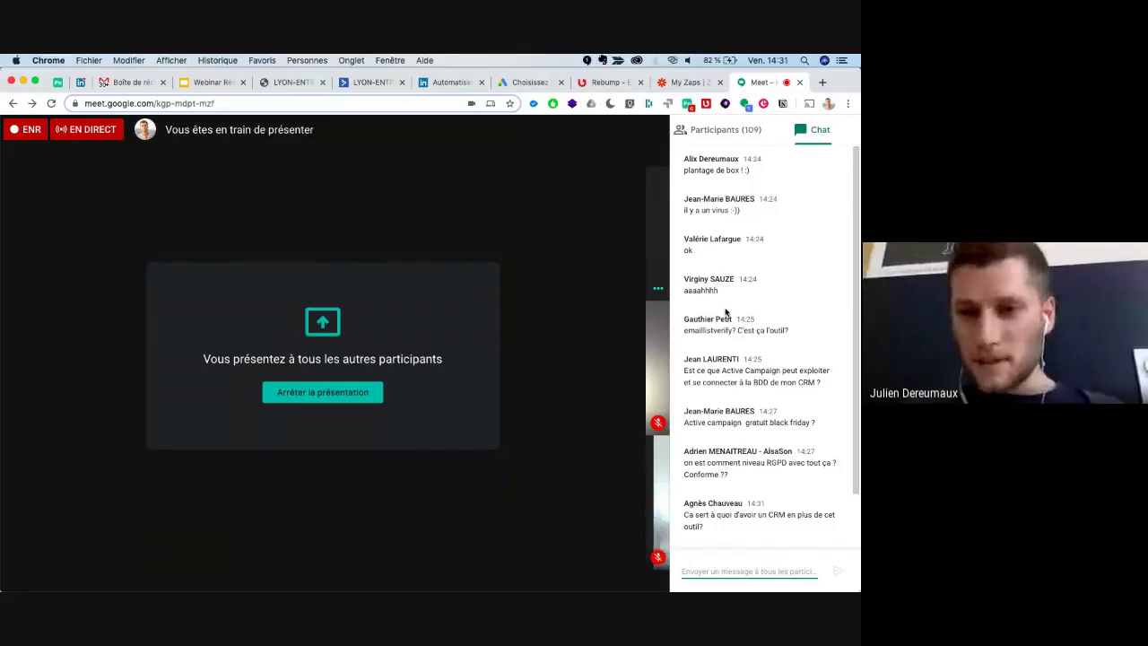
{"action": "scroll", "coordinate": [741, 256], "scroll_direction": "down", "scroll_amount": 1}
{"action": "scroll", "coordinate": [741, 256], "scroll_direction": "down", "scroll_amount": 2}
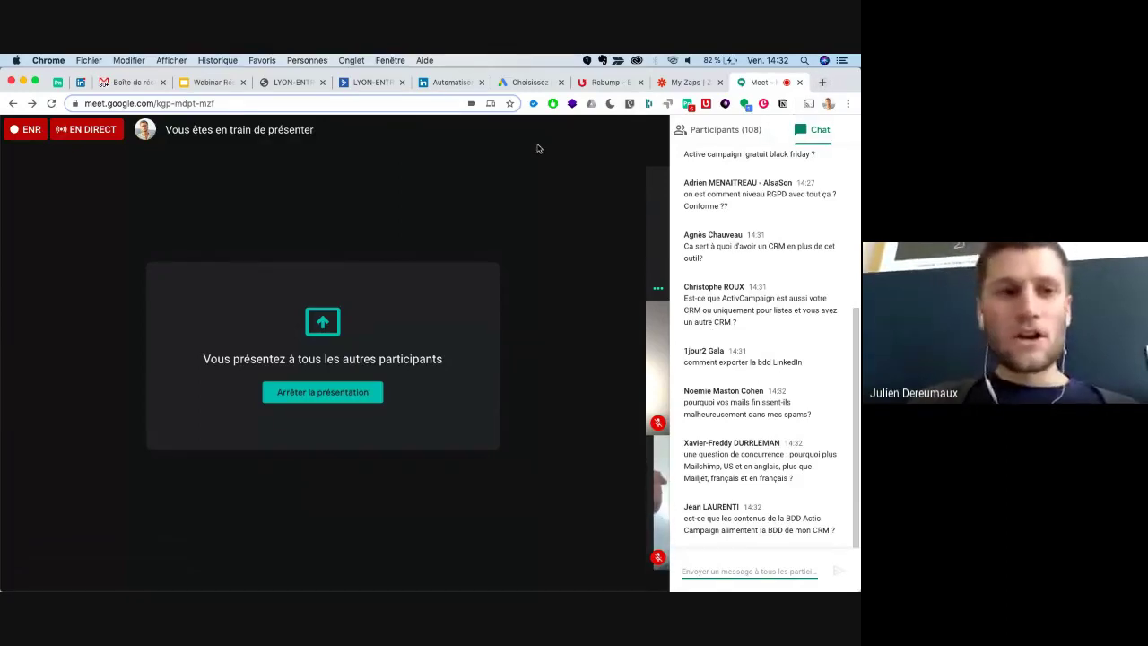
- Switch to Gmail, open the unread "Epidémie du COVID 19" email and show its sender's record in Copper
{"action": "left_click", "coordinate": [126, 81]}
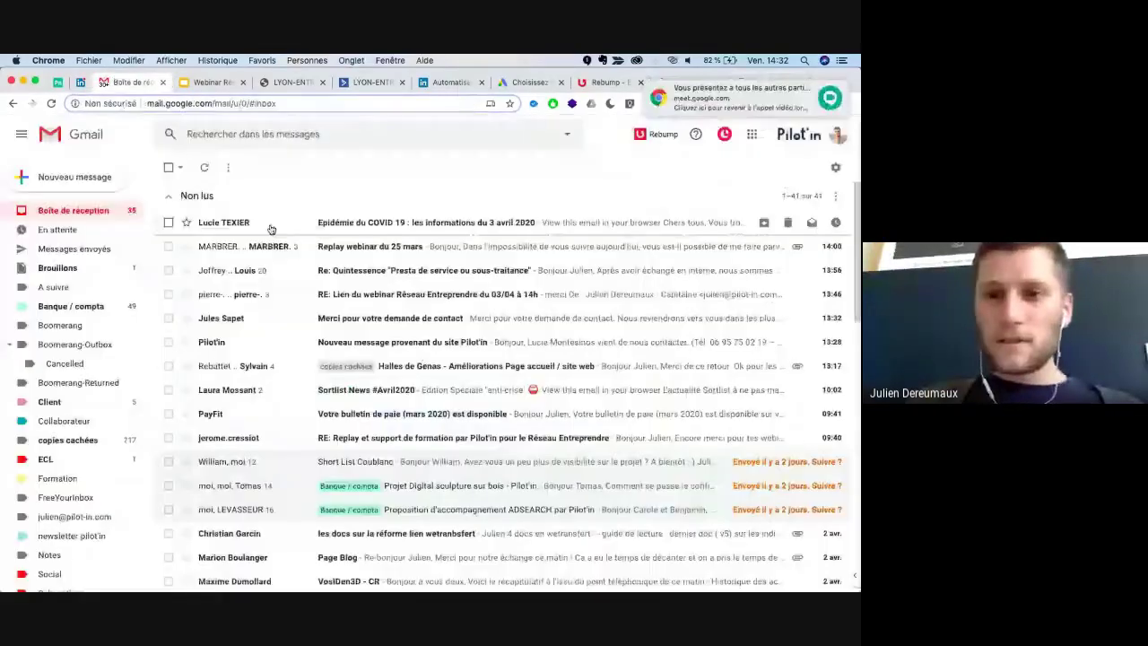
{"action": "left_click", "coordinate": [270, 224]}
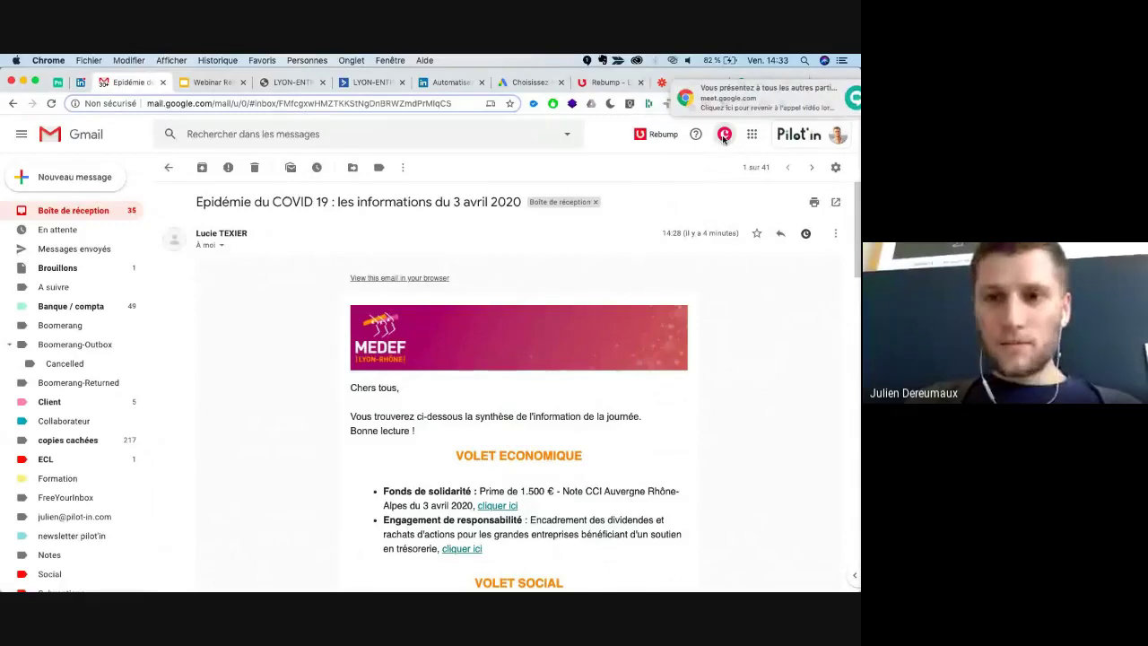
{"action": "left_click", "coordinate": [724, 134]}
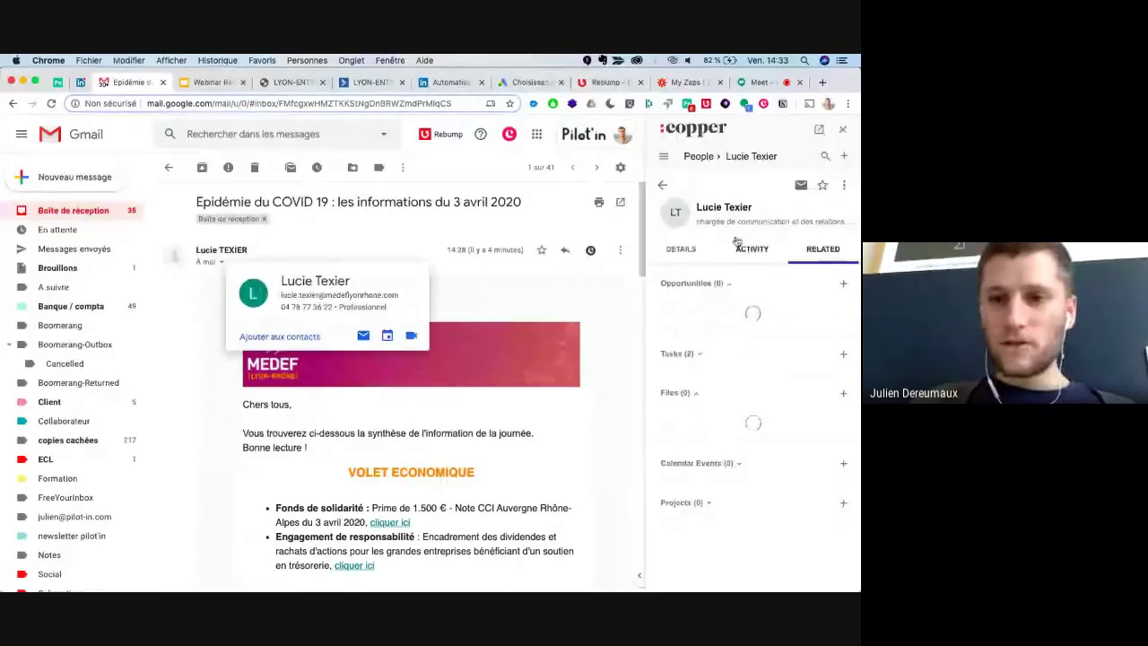
- Review the sender's contact details, activity and related items in the Copper CRM record
{"action": "left_click", "coordinate": [679, 248]}
{"action": "scroll", "coordinate": [681, 354], "scroll_direction": "down", "scroll_amount": 2}
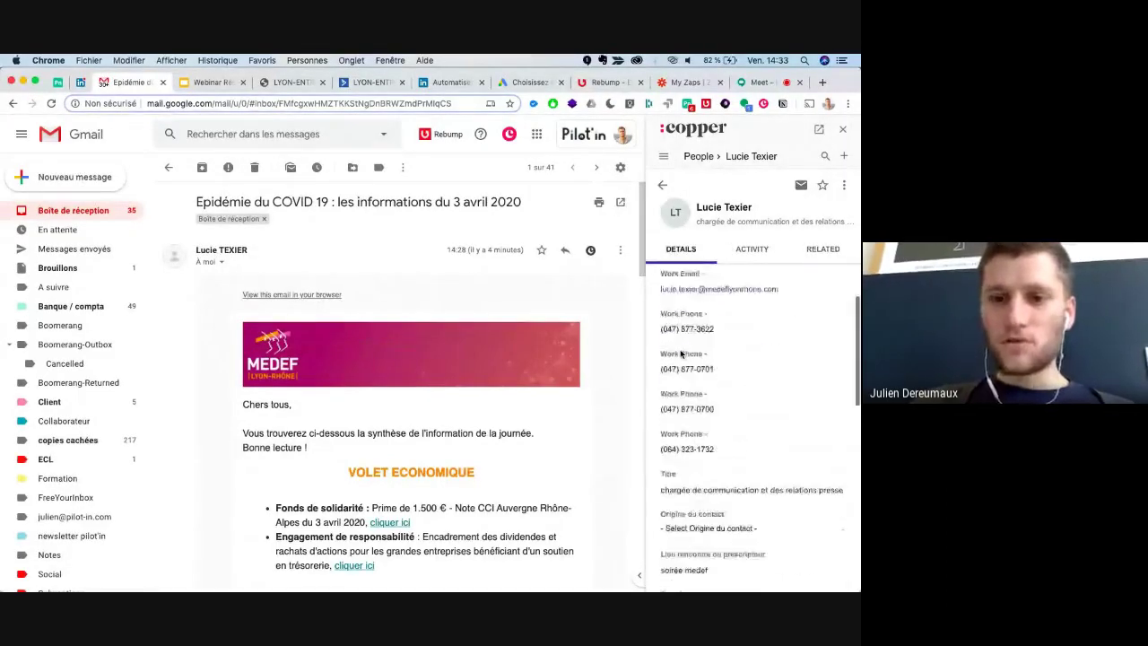
{"action": "scroll", "coordinate": [681, 354], "scroll_direction": "up", "scroll_amount": 2}
{"action": "left_click", "coordinate": [753, 252]}
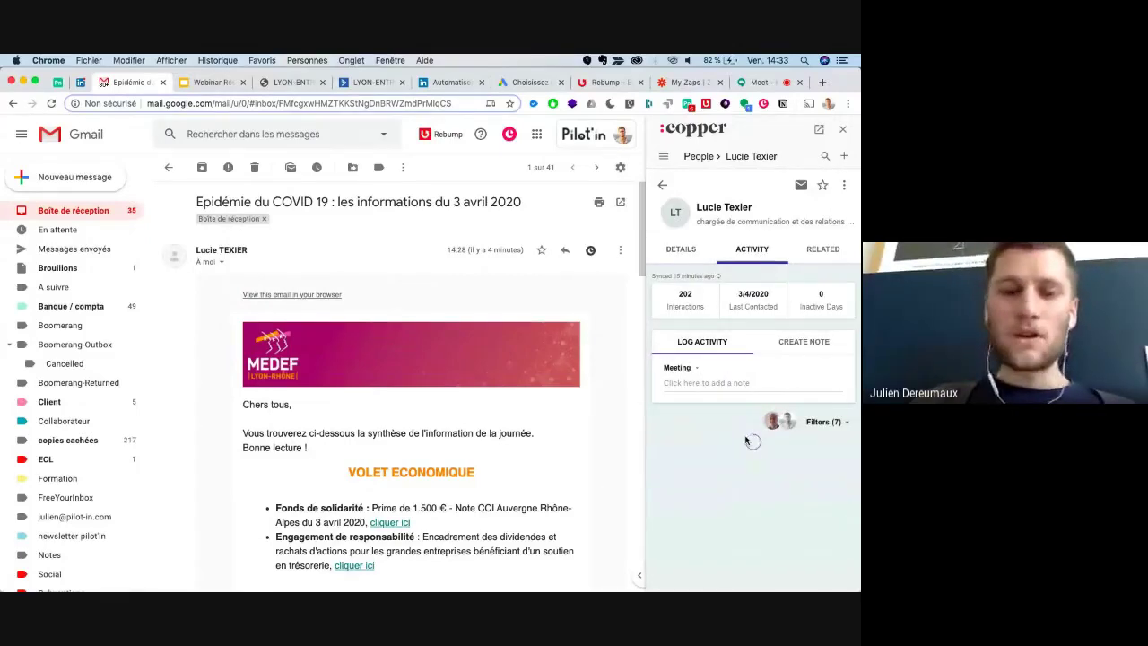
{"action": "left_click", "coordinate": [821, 261]}
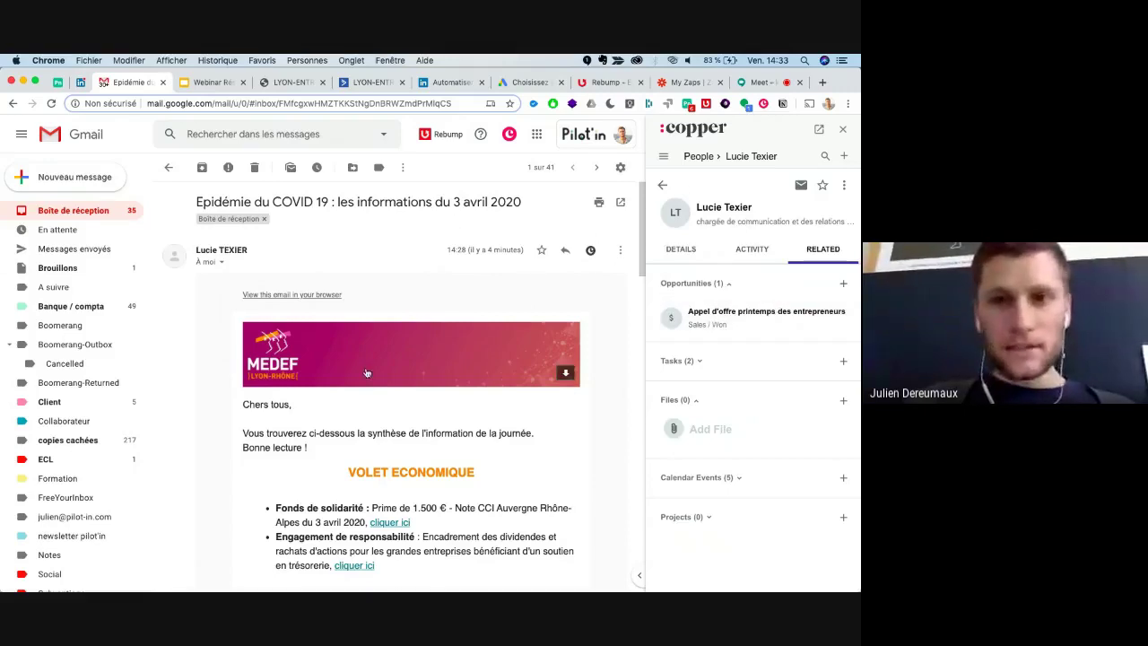
{"action": "scroll", "coordinate": [366, 373], "scroll_direction": "down", "scroll_amount": 2}
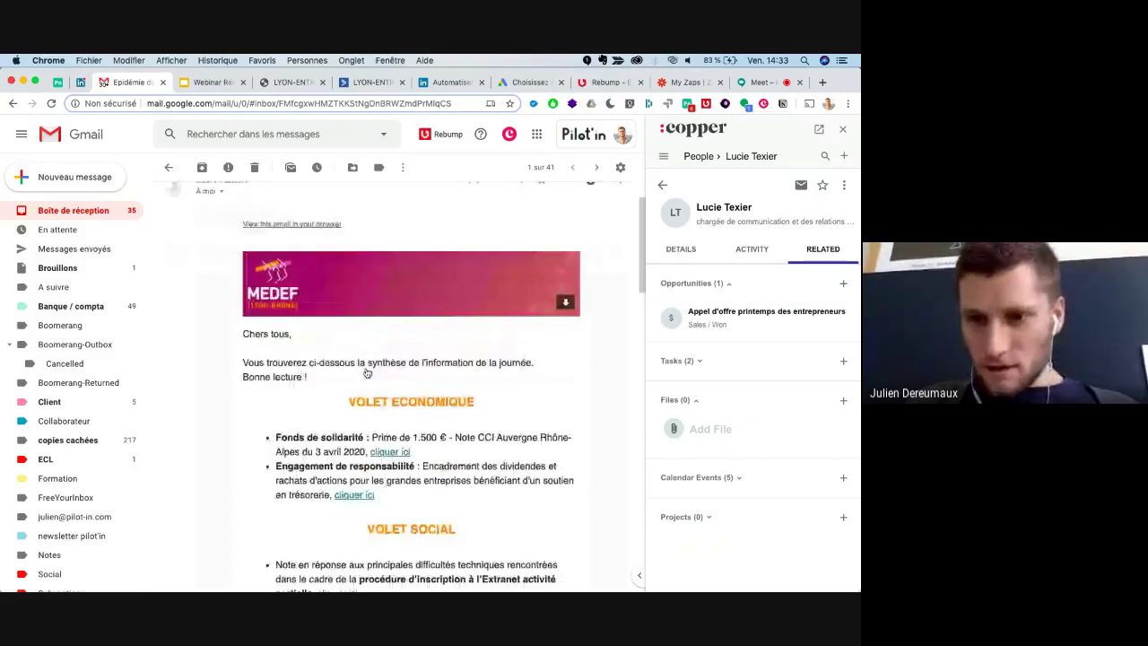
- Switch back to the Google Meet call, admit the waiting participant and reopen the chat
{"action": "key", "text": "super+9"}
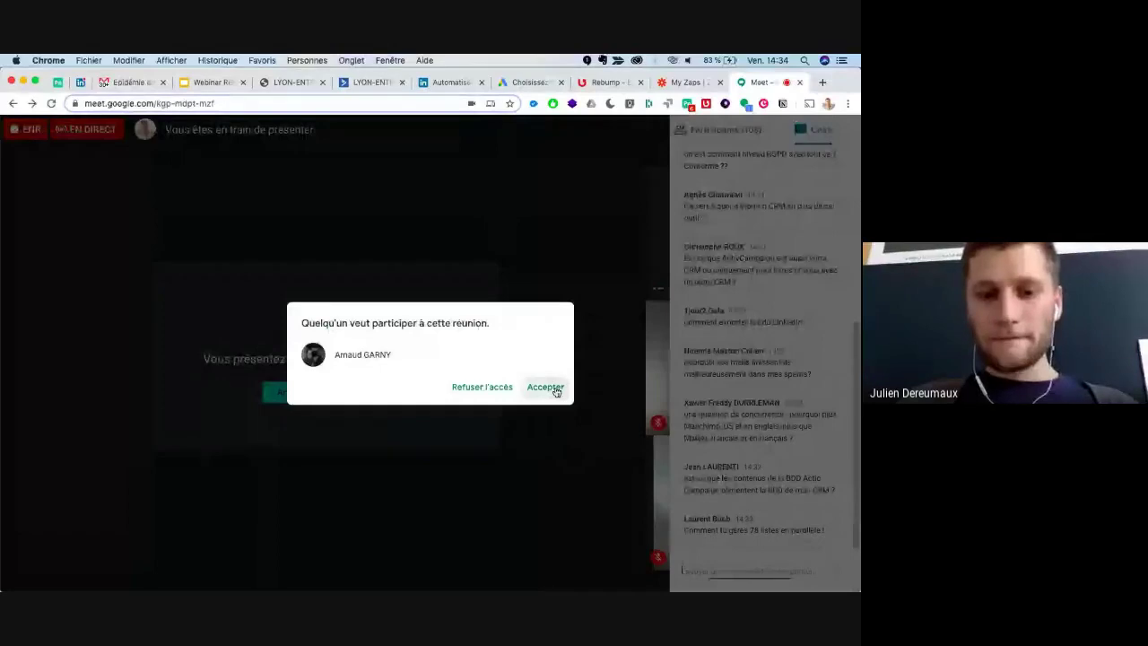
{"action": "left_click", "coordinate": [545, 388]}
{"action": "left_click", "coordinate": [386, 565]}
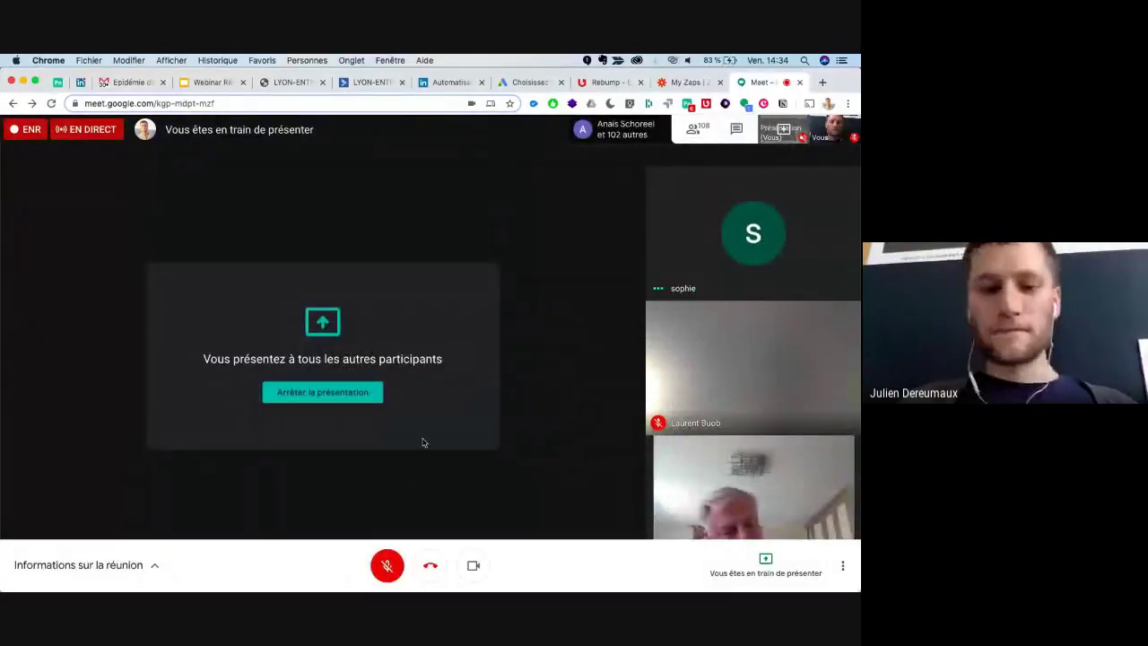
{"action": "left_click", "coordinate": [386, 565]}
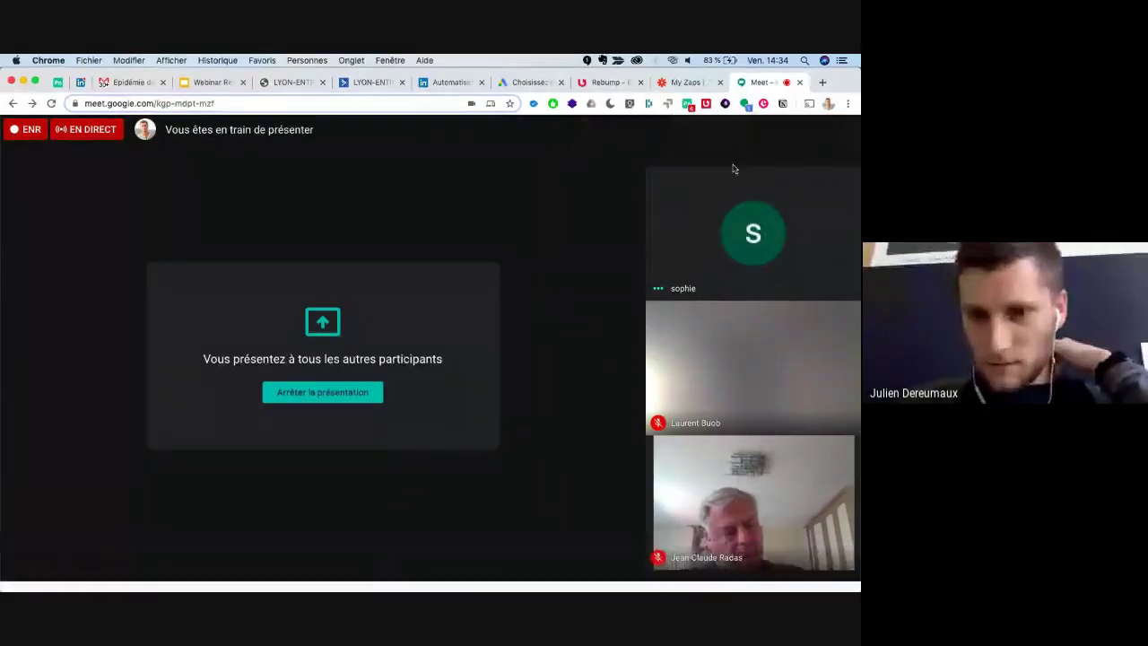
{"action": "left_click", "coordinate": [812, 129]}
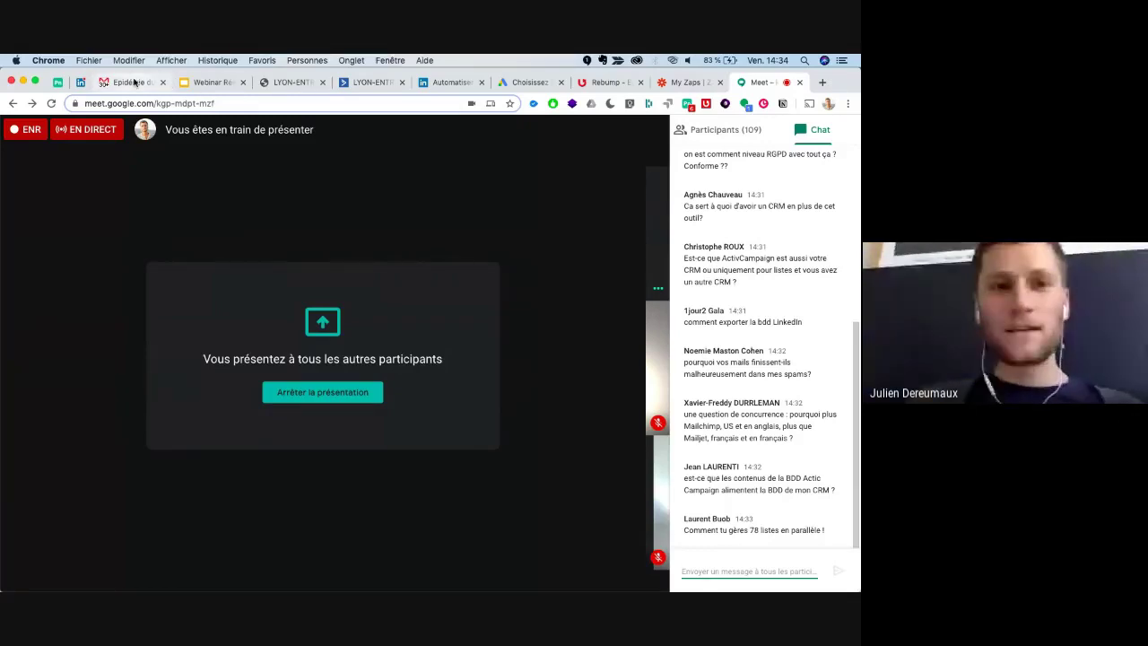
- Switch to Gmail, return to the inbox, and bring up the webinar presentation
{"action": "left_click", "coordinate": [134, 82]}
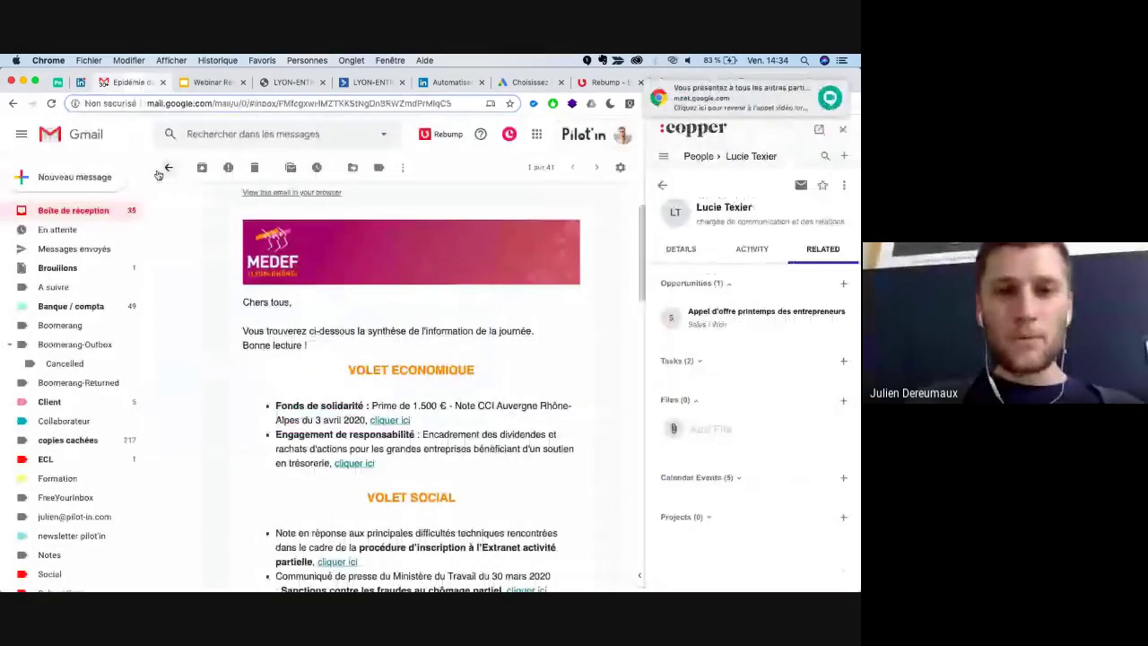
{"action": "left_click", "coordinate": [79, 214]}
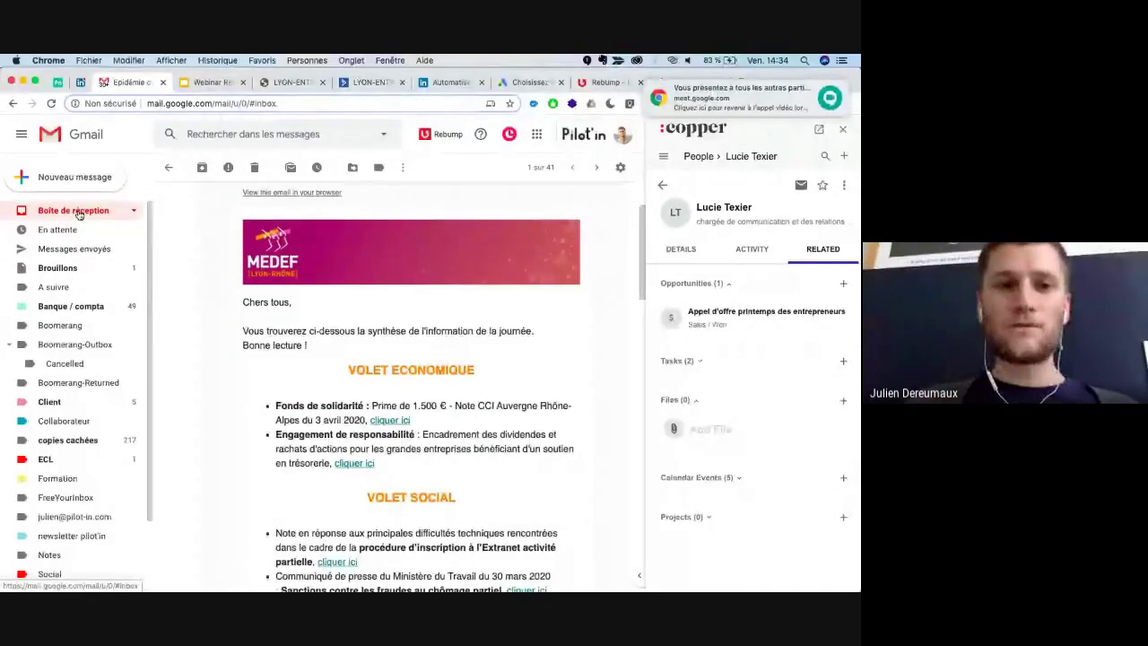
{"action": "left_click", "coordinate": [211, 84]}
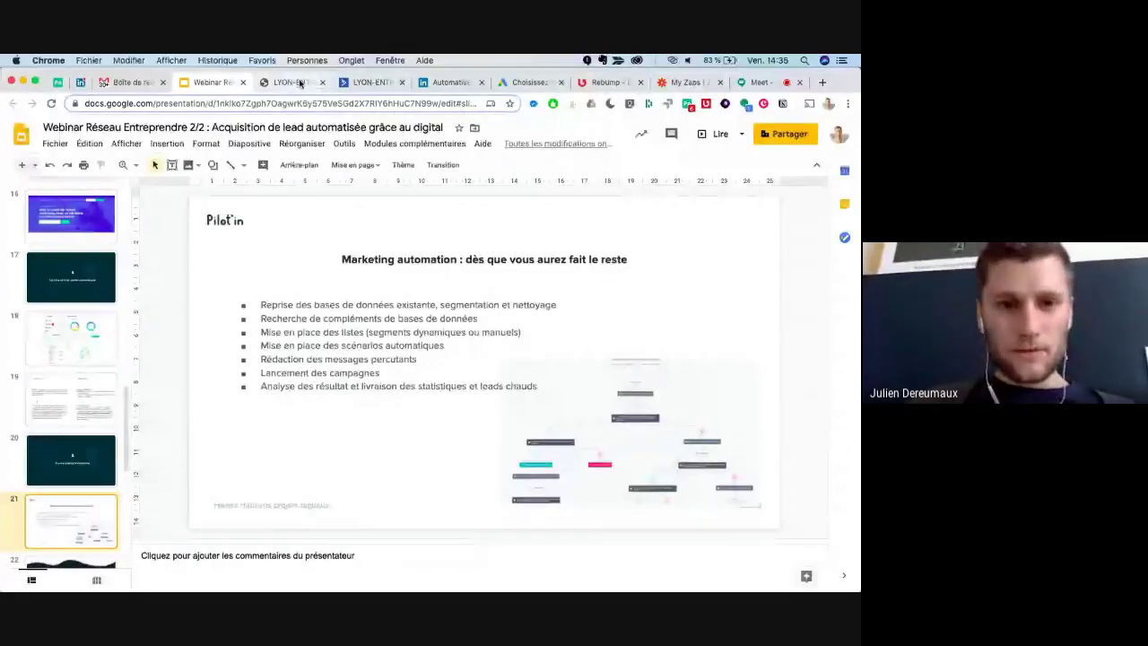
- Switch to ActiveCampaign, search the contacts for the presenter's full name and open the contact record with the pilot-in.com e-mail
{"action": "left_click", "coordinate": [301, 84]}
{"action": "left_click", "coordinate": [349, 83]}
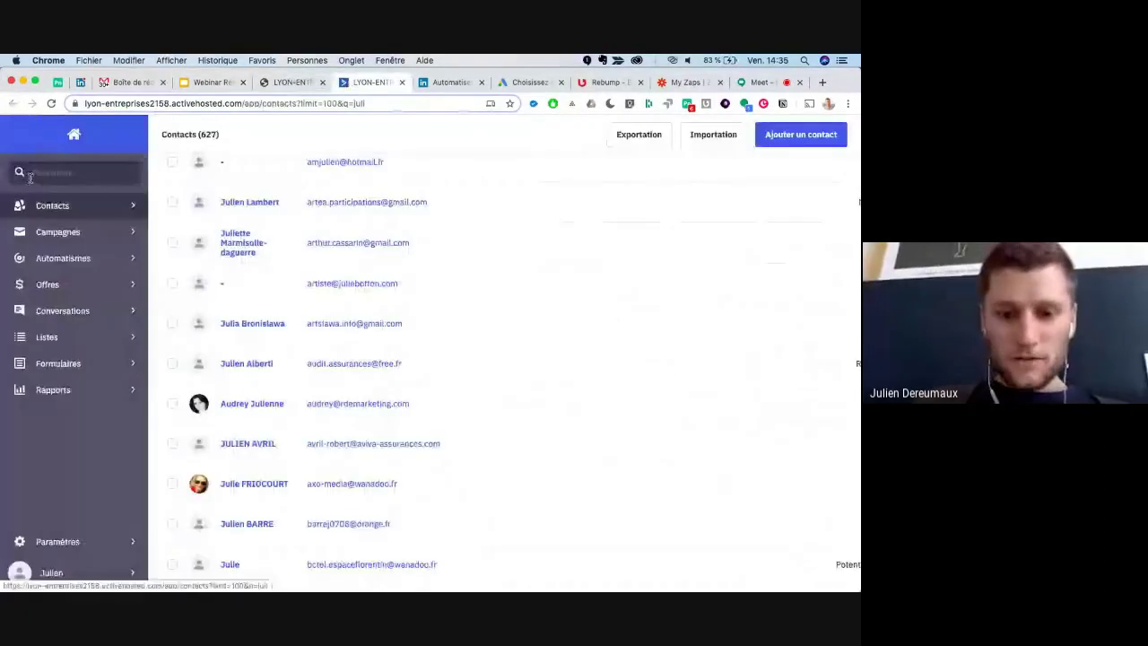
{"action": "left_click", "coordinate": [98, 172]}
{"action": "type", "text": "en dereumaux"}
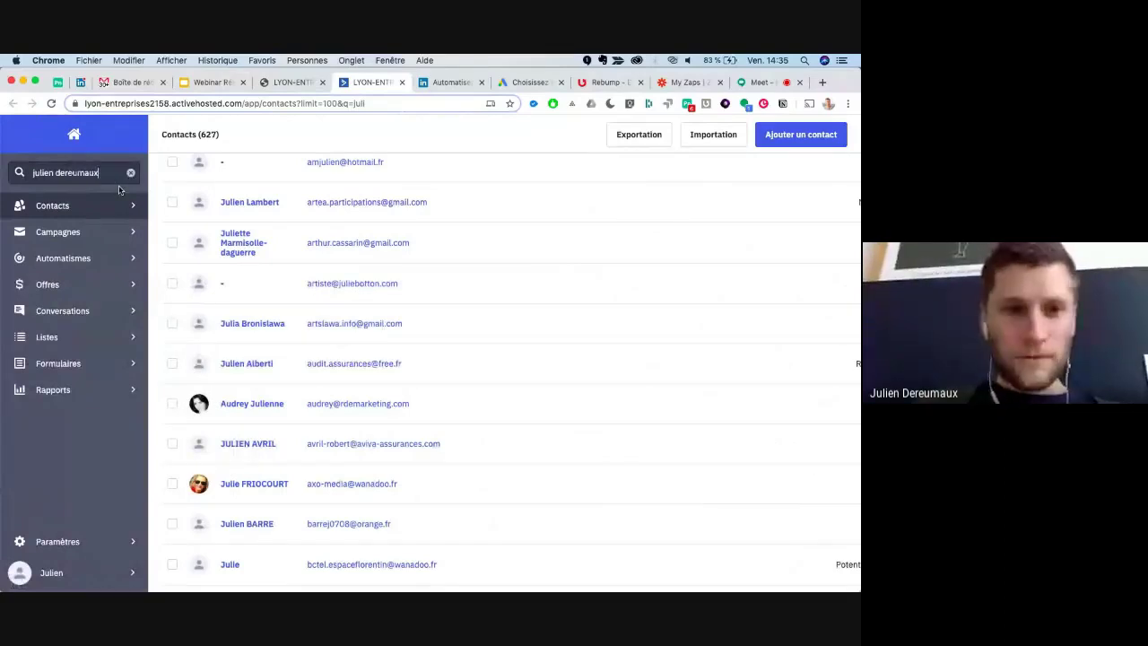
{"action": "key", "text": "Return"}
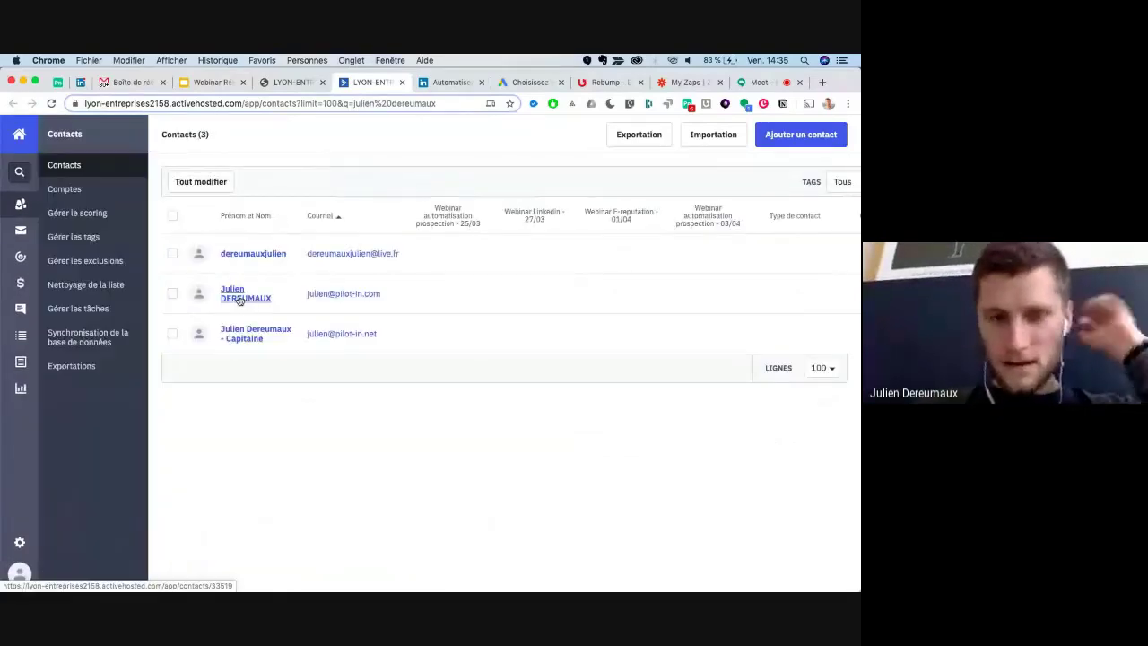
{"action": "left_click", "coordinate": [239, 300]}
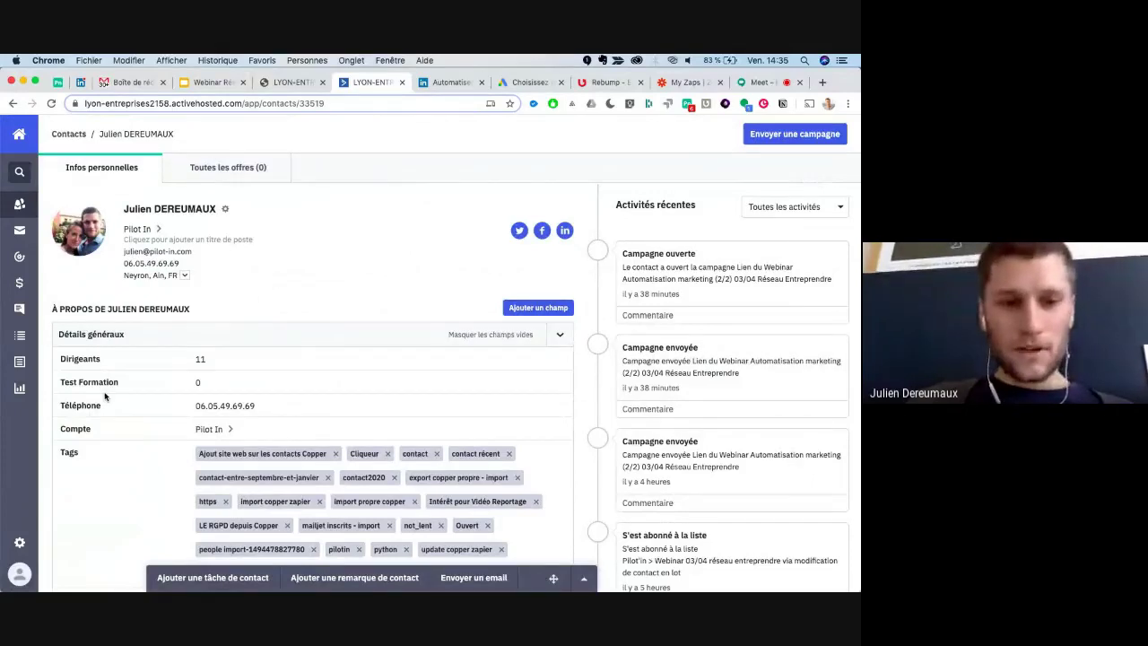
- Review the contact's custom fields, tags, list subscriptions and the progress of each automation in the general details
{"action": "scroll", "coordinate": [267, 336], "scroll_direction": "down", "scroll_amount": 3}
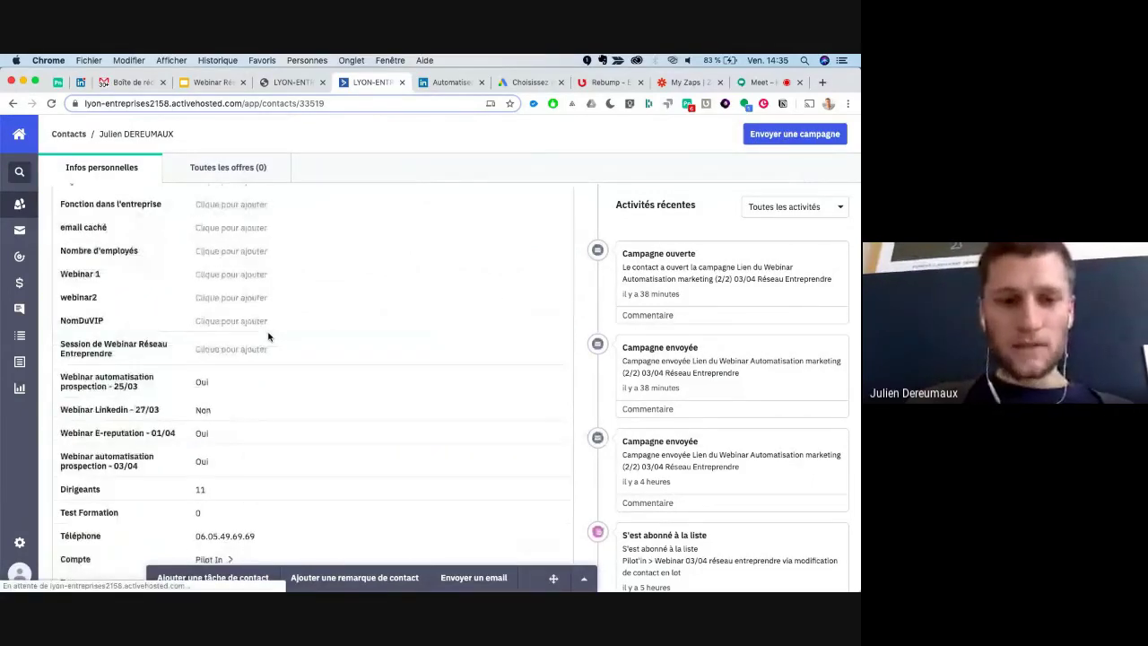
{"action": "scroll", "coordinate": [267, 336], "scroll_direction": "down", "scroll_amount": 5}
{"action": "scroll", "coordinate": [268, 336], "scroll_direction": "down", "scroll_amount": 5}
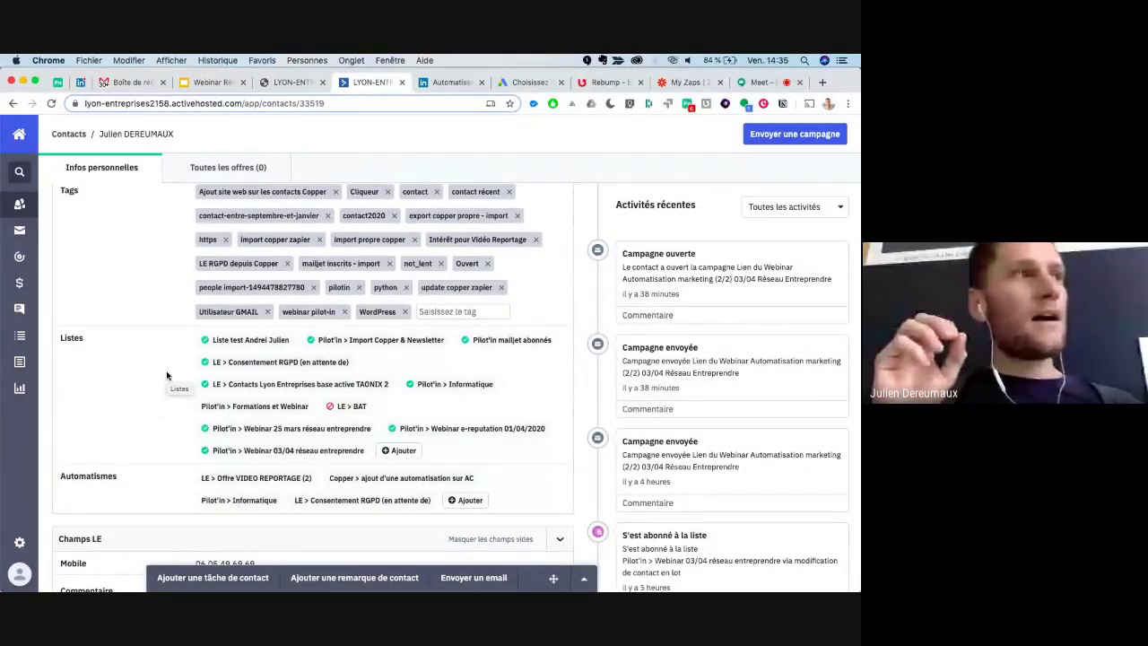
{"action": "scroll", "coordinate": [130, 353], "scroll_direction": "up", "scroll_amount": 3}
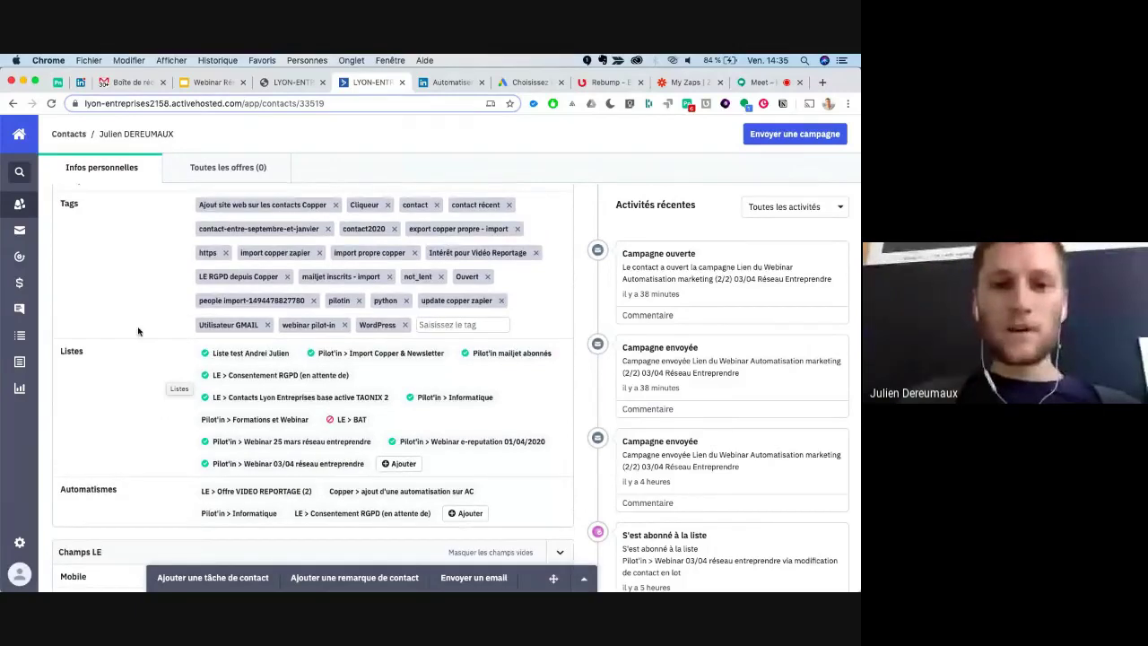
{"action": "scroll", "coordinate": [182, 334], "scroll_direction": "down", "scroll_amount": 1}
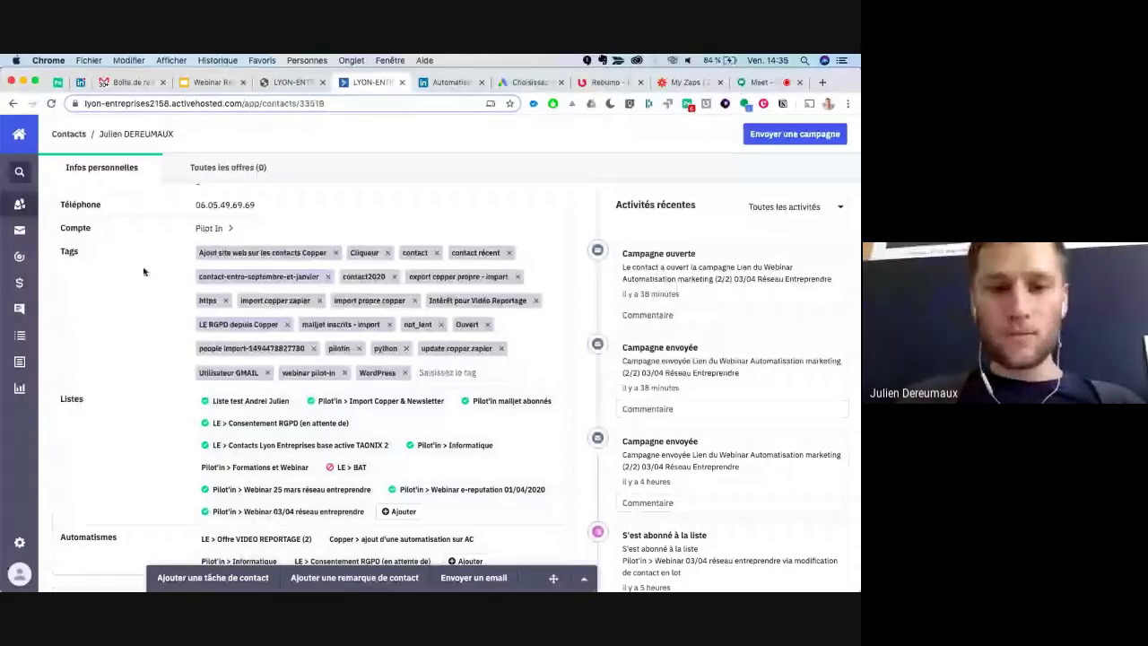
{"action": "scroll", "coordinate": [179, 356], "scroll_direction": "down", "scroll_amount": 1}
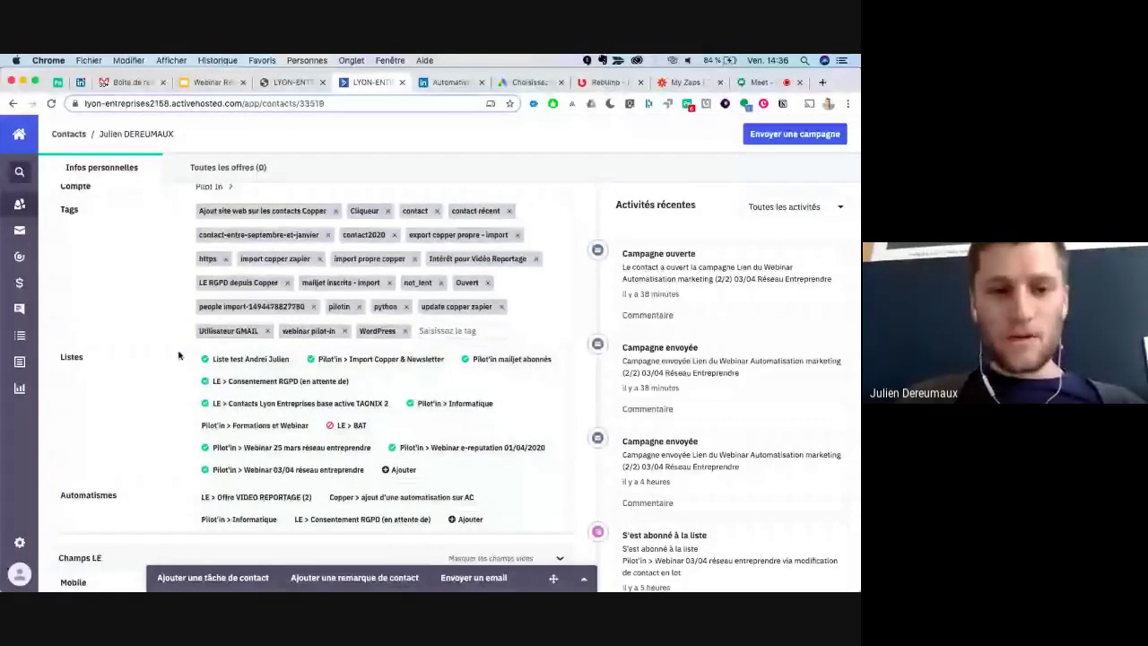
{"action": "scroll", "coordinate": [135, 362], "scroll_direction": "down", "scroll_amount": 1}
{"action": "scroll", "coordinate": [117, 377], "scroll_direction": "down", "scroll_amount": 1}
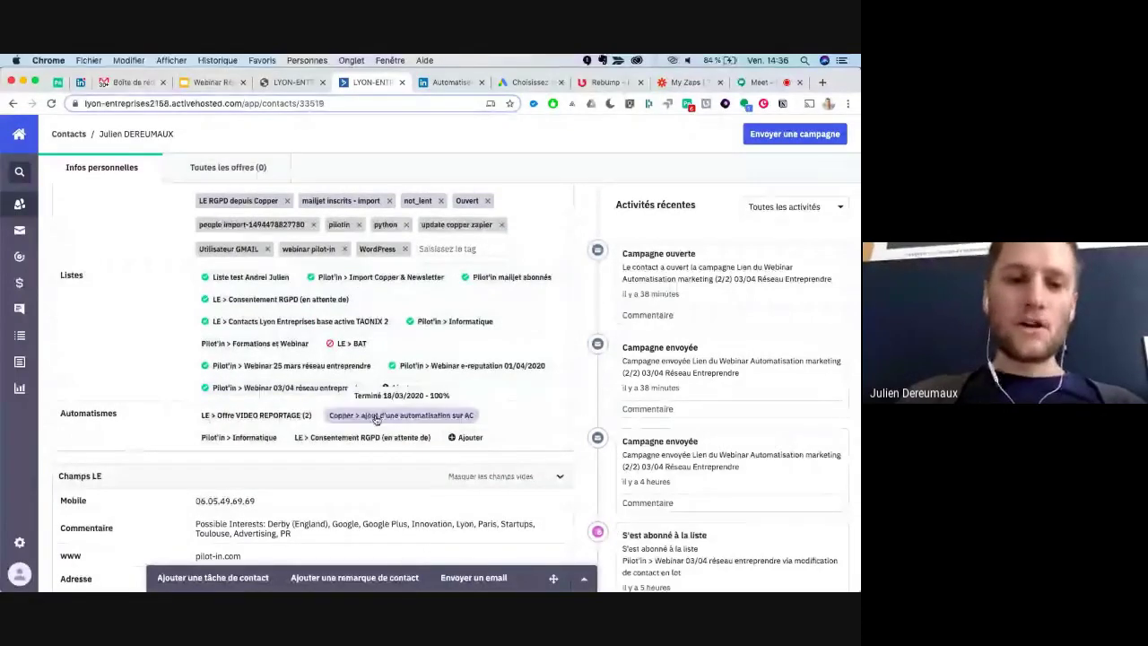
{"action": "mouse_move", "coordinate": [203, 417]}
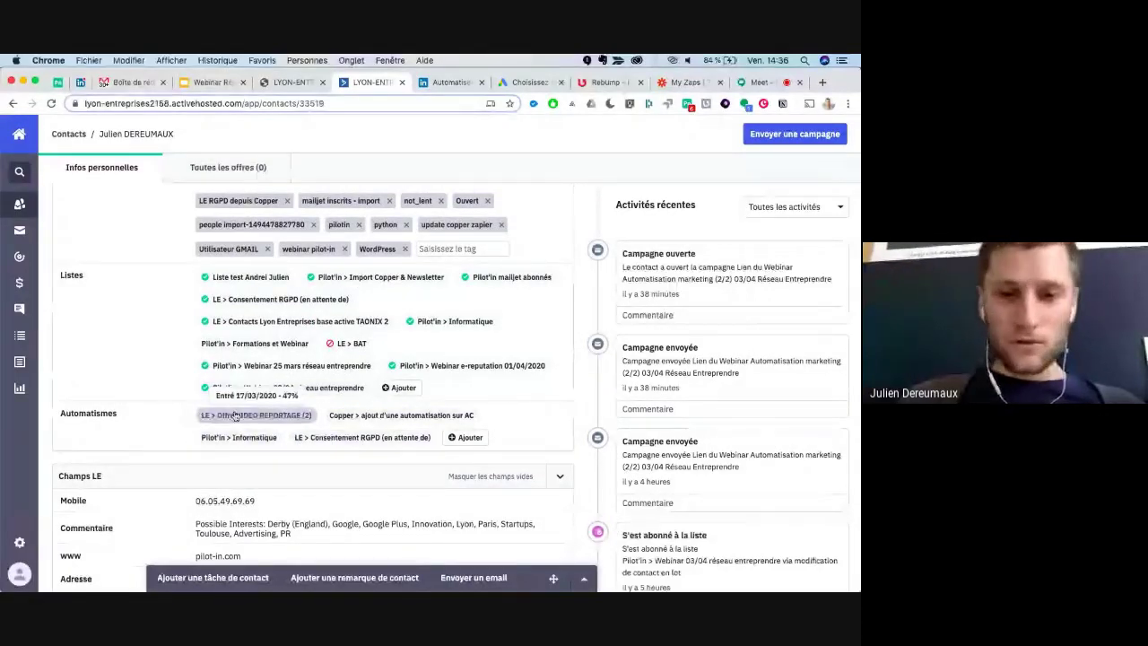
{"action": "mouse_move", "coordinate": [418, 419]}
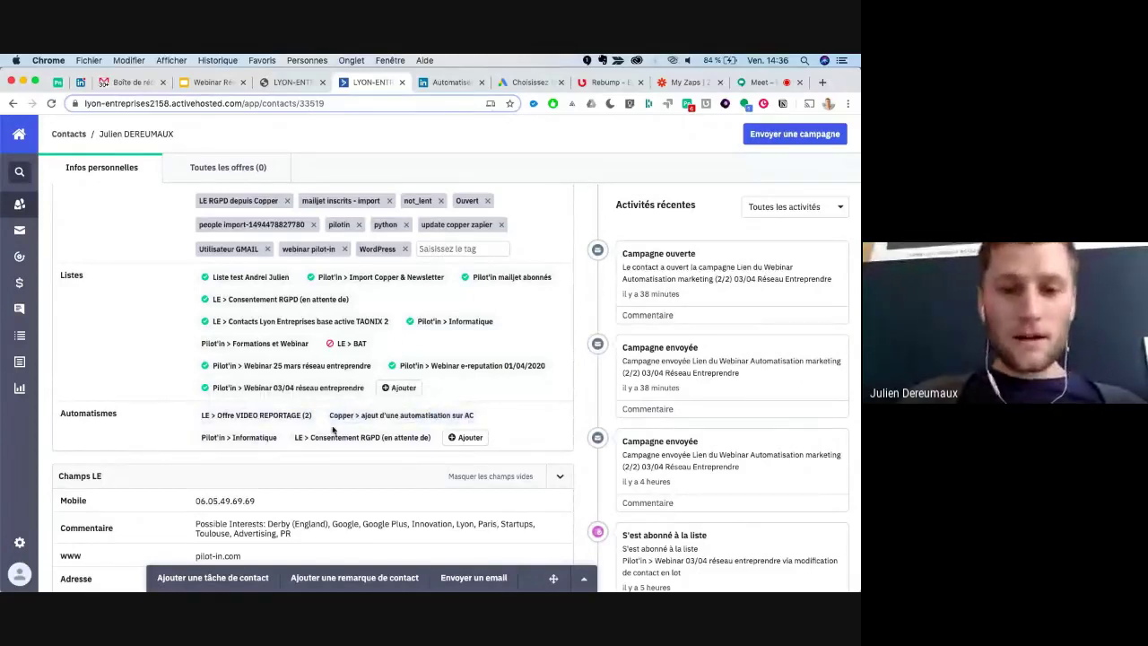
{"action": "mouse_move", "coordinate": [309, 439]}
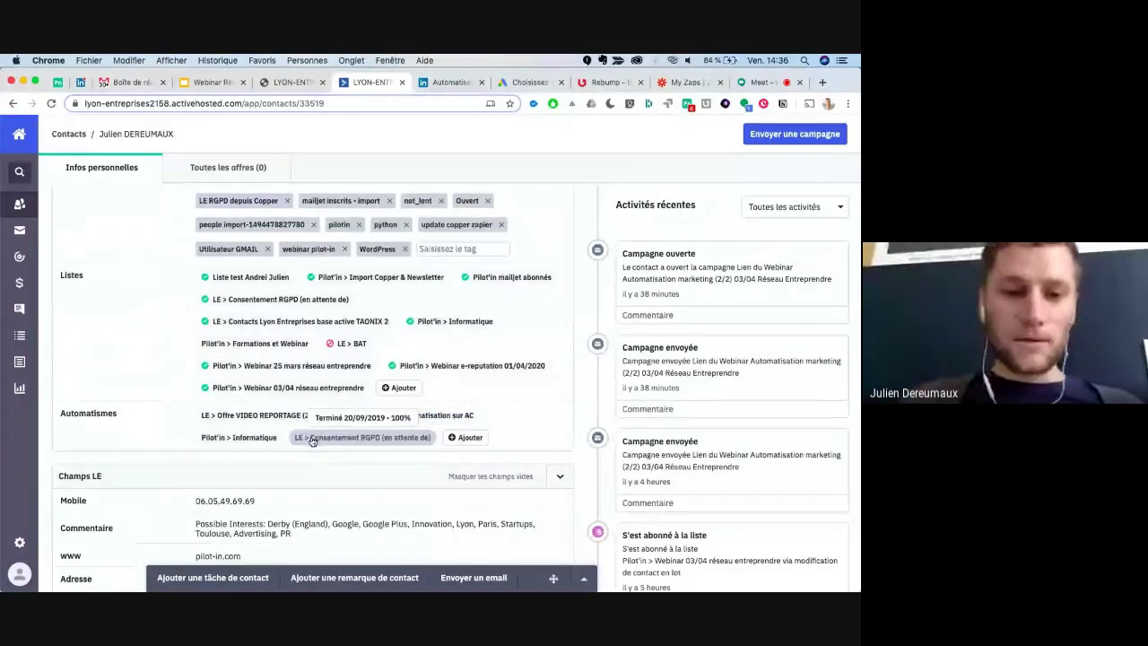
{"action": "mouse_move", "coordinate": [218, 446]}
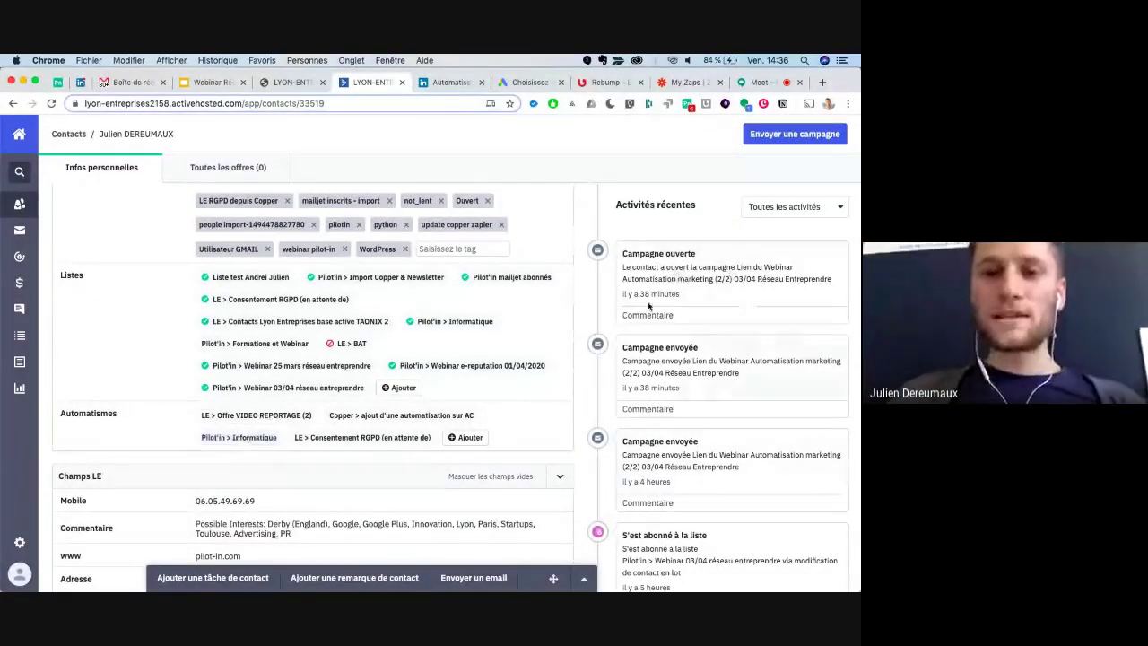
- Examine the contact's recent activities, from campaigns sent and opened to links clicked and website visits
{"action": "mouse_move", "coordinate": [644, 301]}
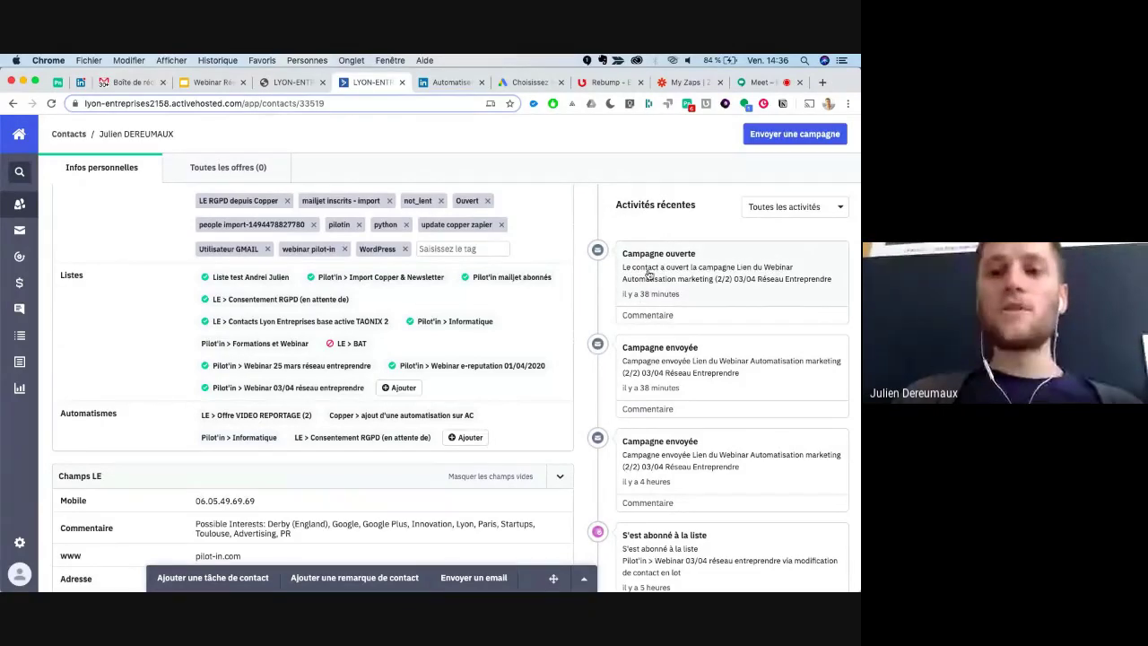
{"action": "scroll", "coordinate": [663, 269], "scroll_direction": "down", "scroll_amount": 3}
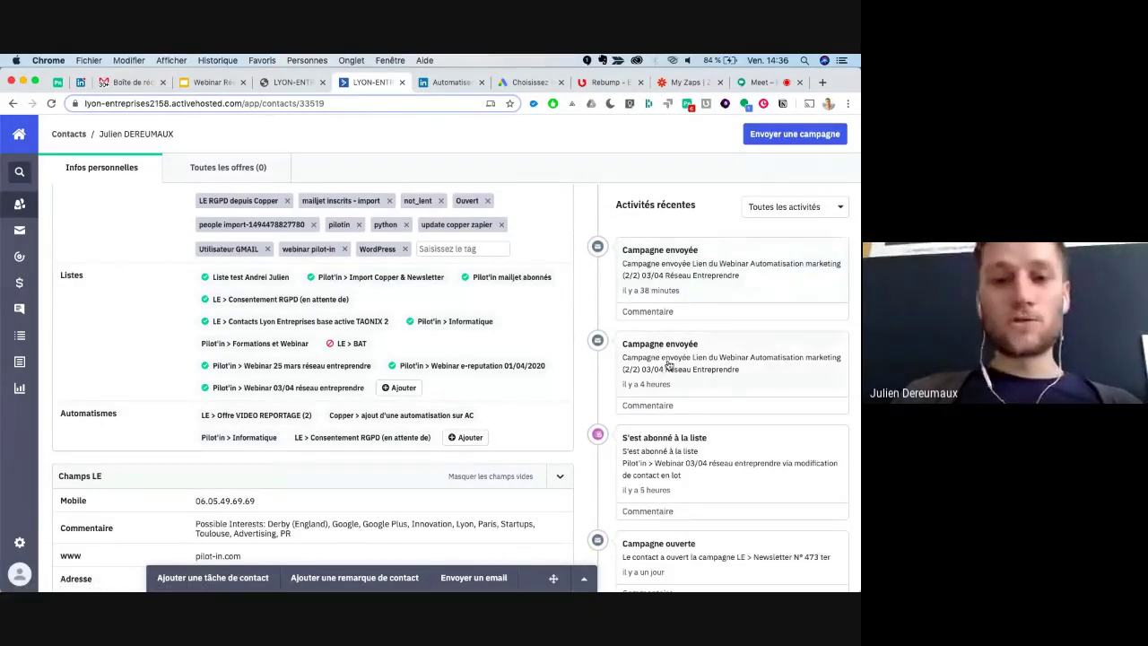
{"action": "scroll", "coordinate": [669, 365], "scroll_direction": "down", "scroll_amount": 5}
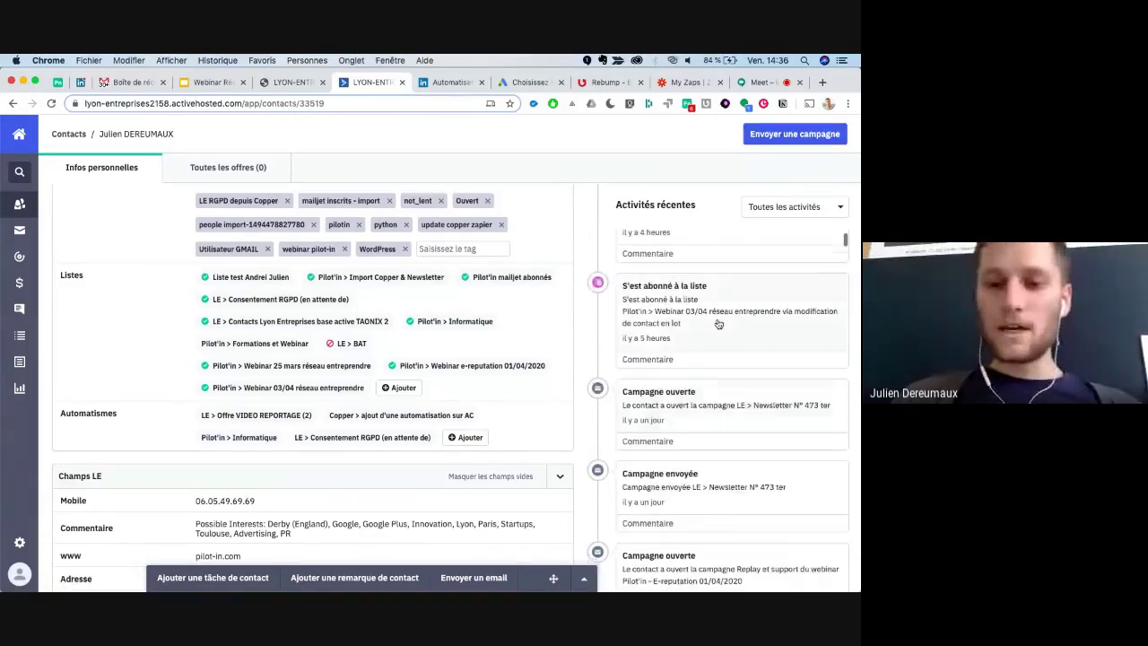
{"action": "scroll", "coordinate": [718, 325], "scroll_direction": "down", "scroll_amount": 5}
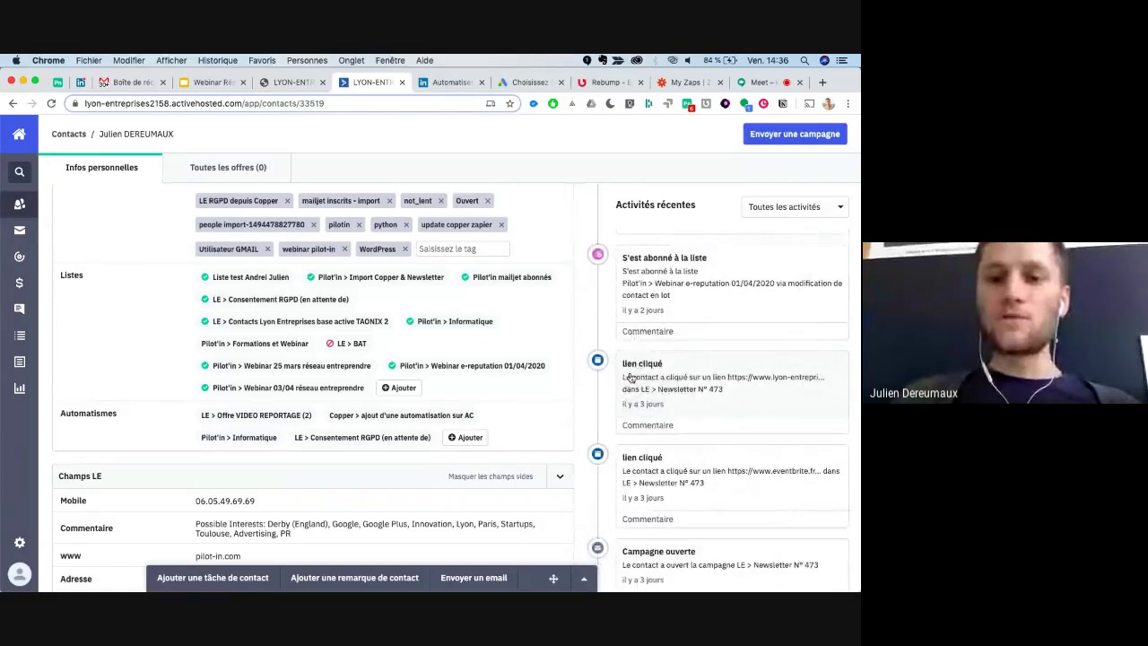
{"action": "scroll", "coordinate": [654, 389], "scroll_direction": "down", "scroll_amount": 3}
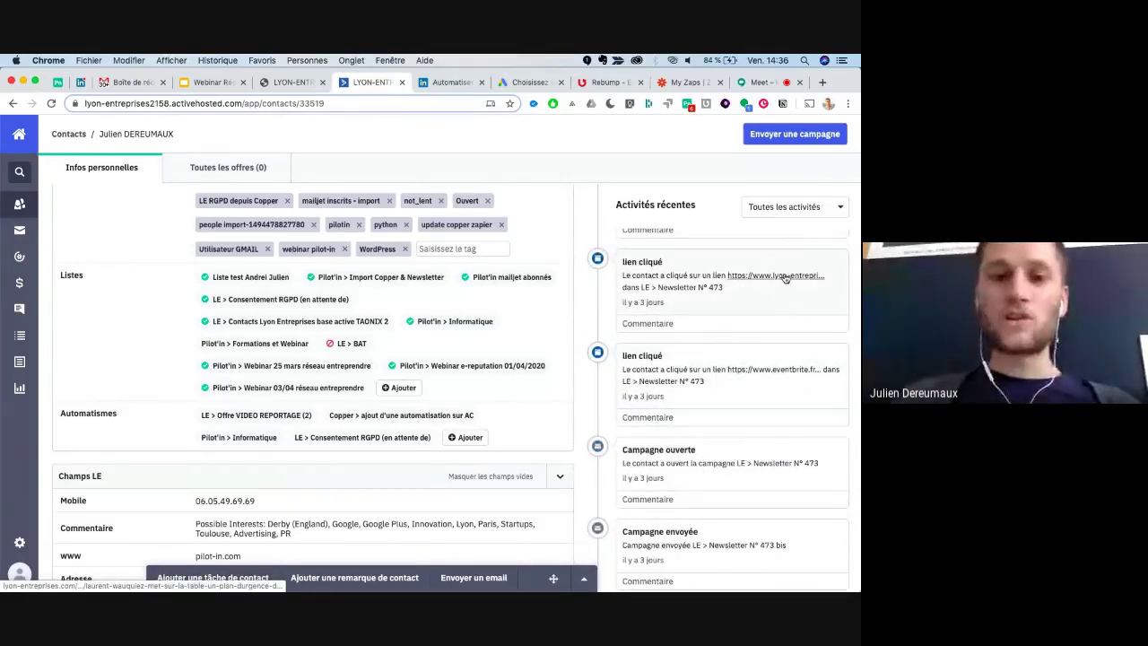
{"action": "scroll", "coordinate": [734, 330], "scroll_direction": "down", "scroll_amount": 1}
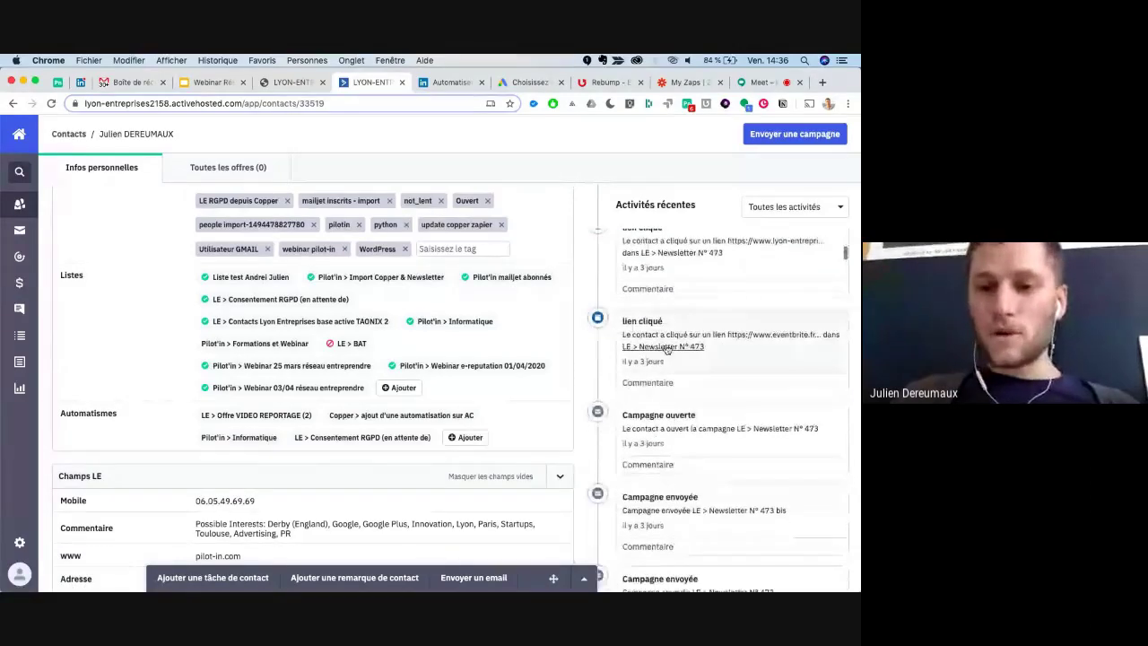
{"action": "scroll", "coordinate": [744, 348], "scroll_direction": "down", "scroll_amount": 10}
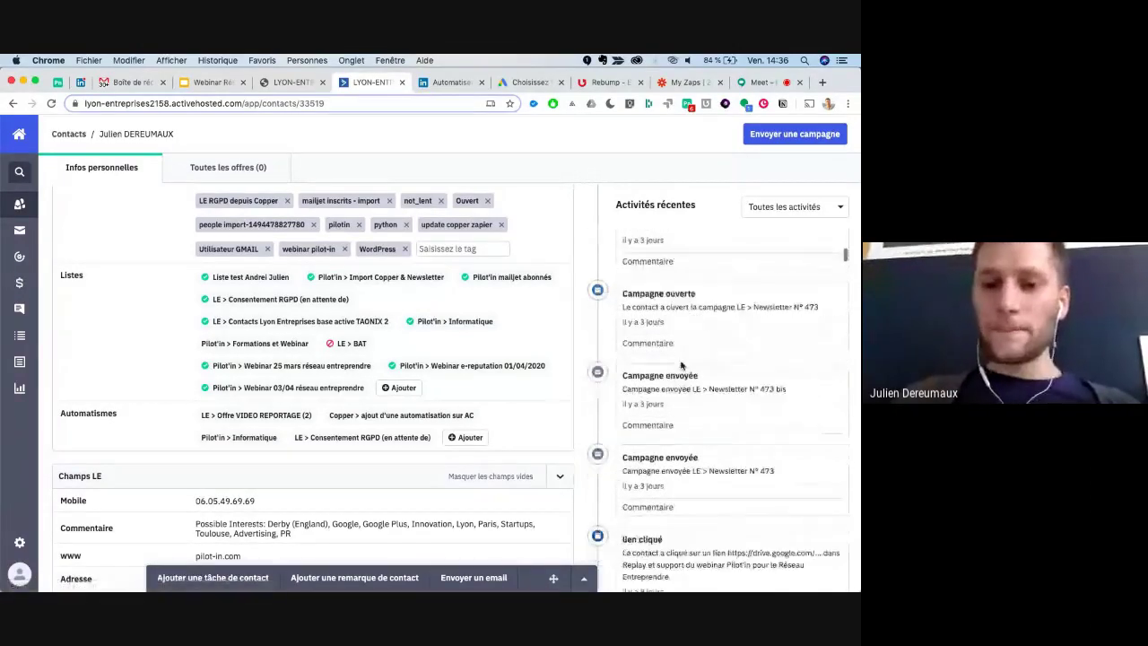
{"action": "scroll", "coordinate": [682, 366], "scroll_direction": "down", "scroll_amount": 10}
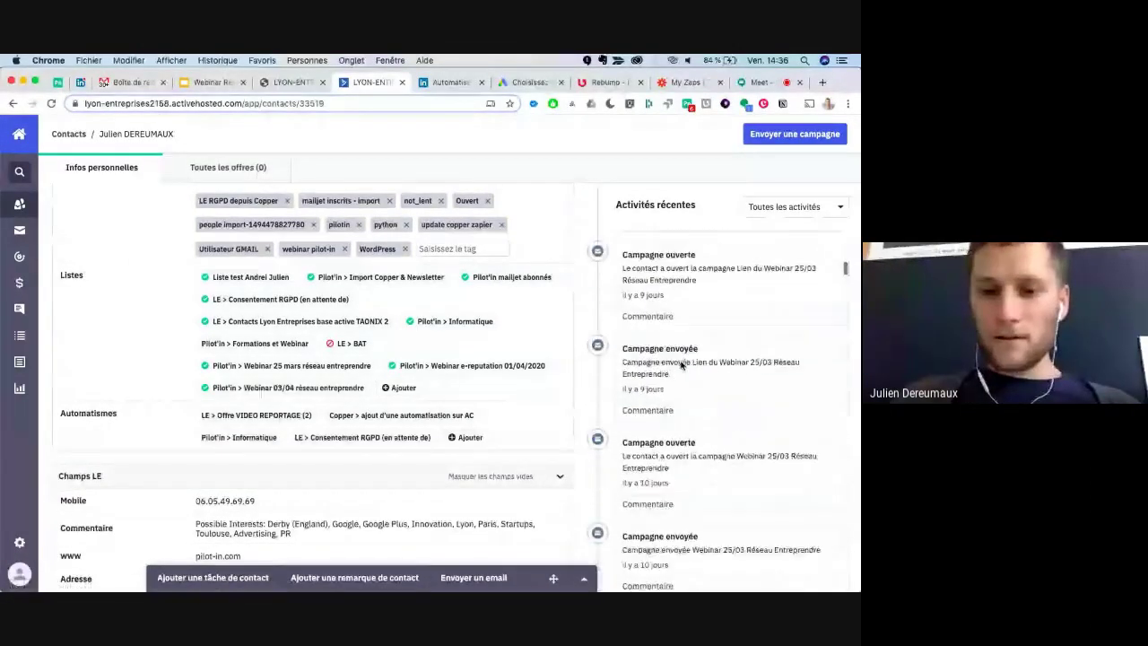
{"action": "scroll", "coordinate": [681, 366], "scroll_direction": "down", "scroll_amount": 10}
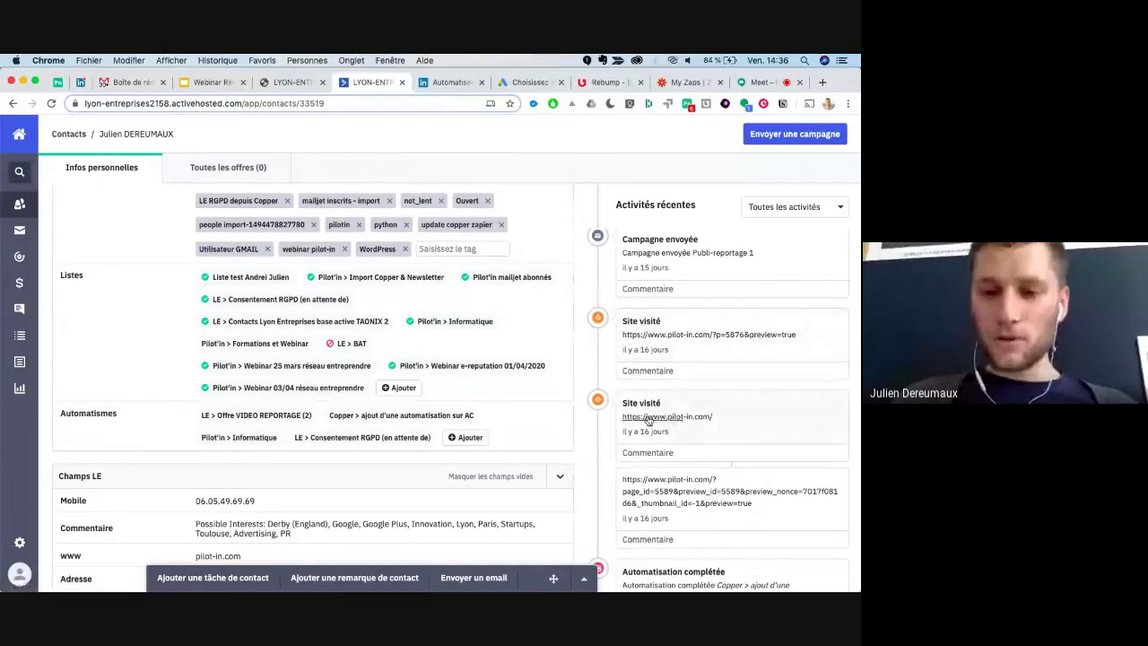
{"action": "scroll", "coordinate": [690, 417], "scroll_direction": "down", "scroll_amount": 5}
{"action": "scroll", "coordinate": [695, 419], "scroll_direction": "up", "scroll_amount": 2}
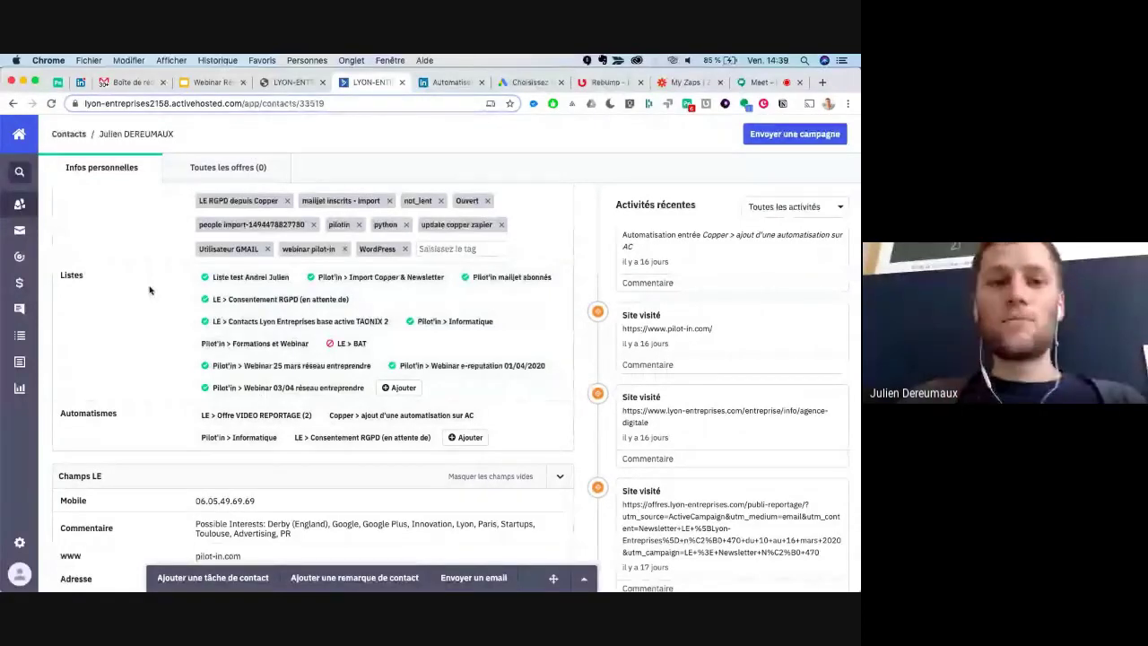
- Close the ActiveCampaign contact page and open the automations list from the campaigns page
{"action": "left_click", "coordinate": [19, 257]}
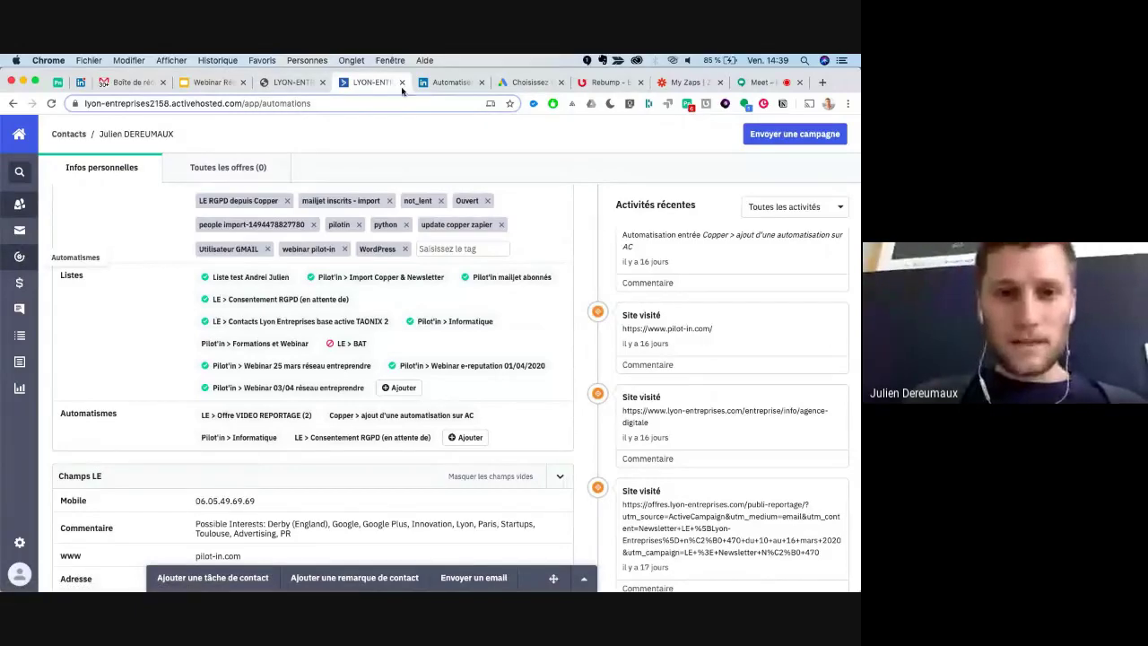
{"action": "left_click", "coordinate": [287, 83]}
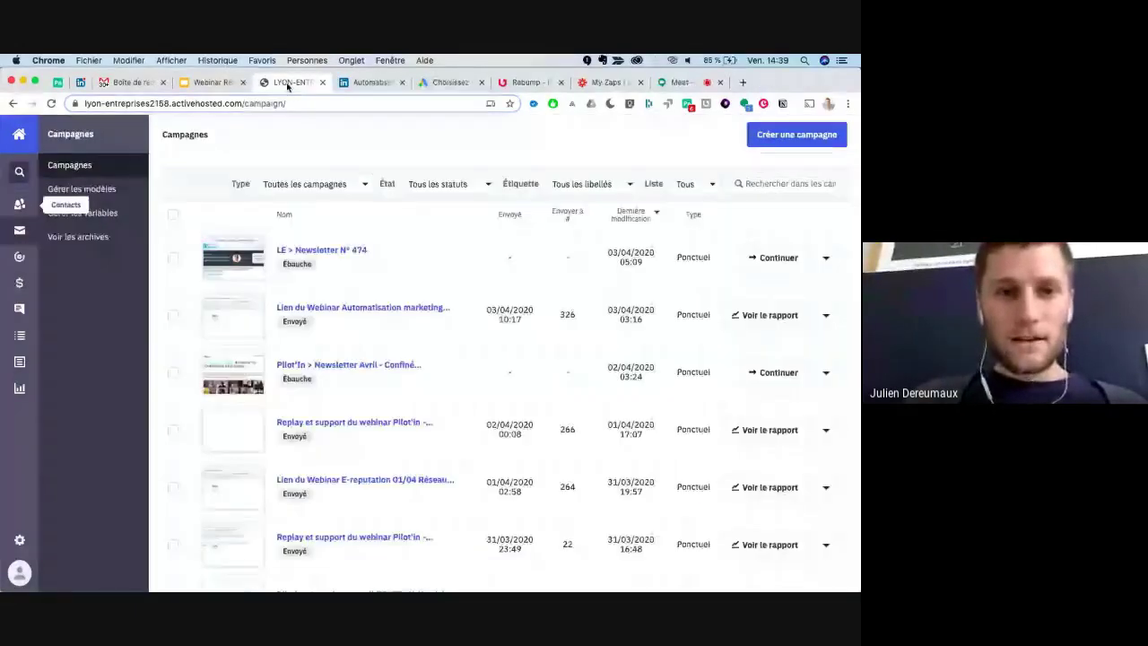
{"action": "left_click", "coordinate": [19, 257]}
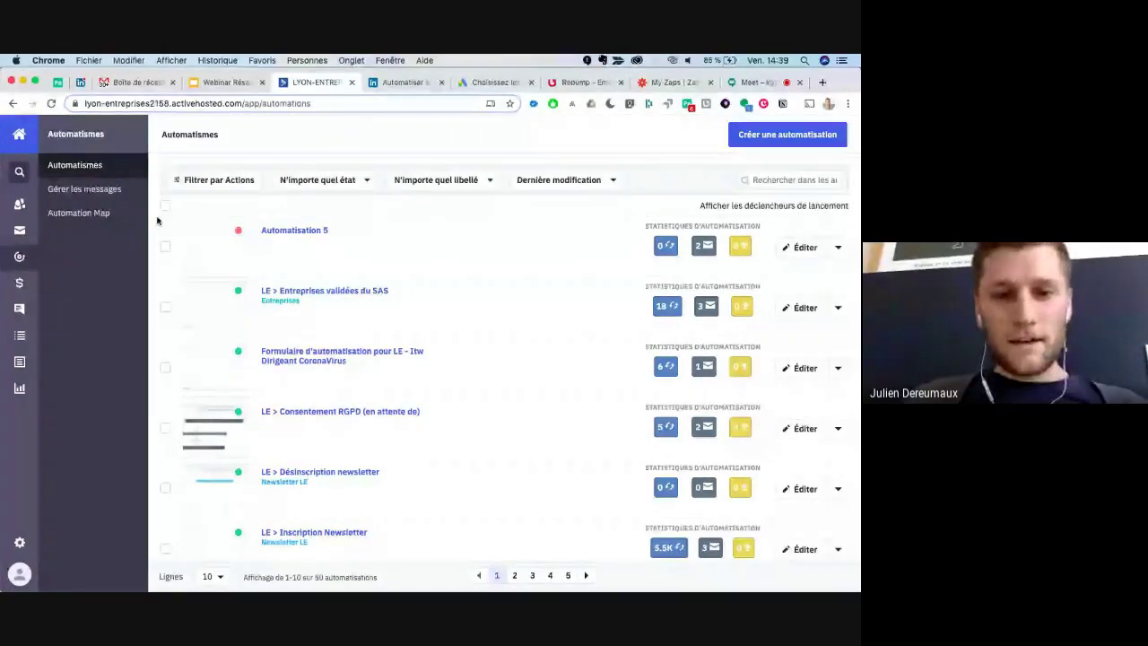
- Search the automations for "webinar"
{"action": "mouse_move", "coordinate": [314, 254]}
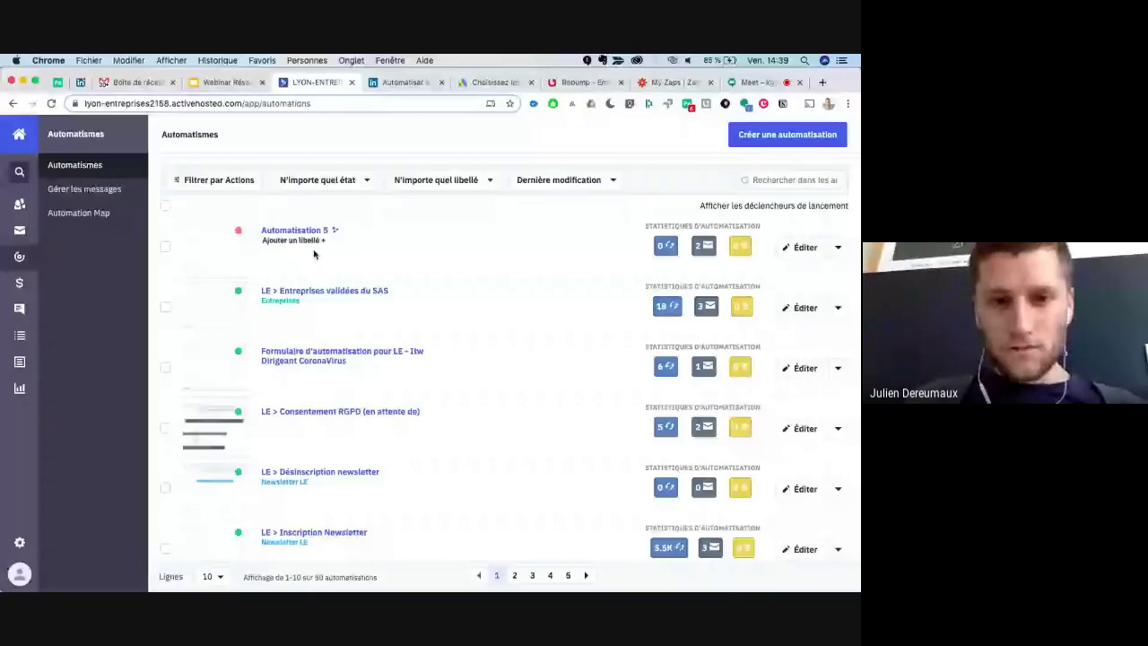
{"action": "scroll", "coordinate": [359, 351], "scroll_direction": "down", "scroll_amount": 1}
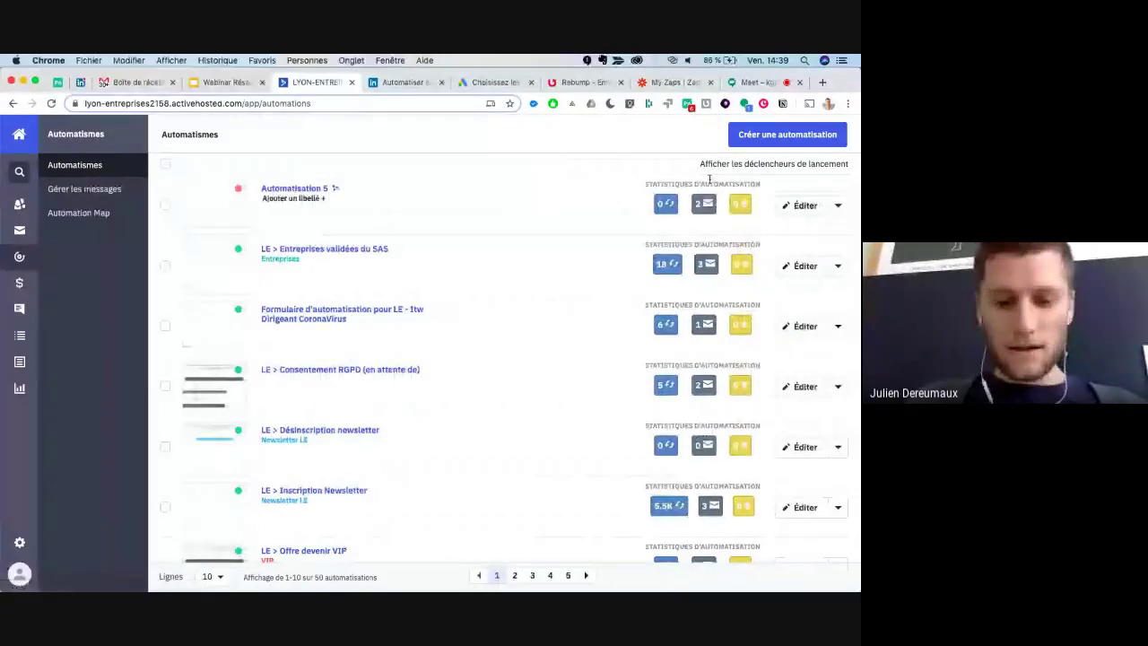
{"action": "scroll", "coordinate": [709, 179], "scroll_direction": "up", "scroll_amount": 1}
{"action": "left_click", "coordinate": [776, 179]}
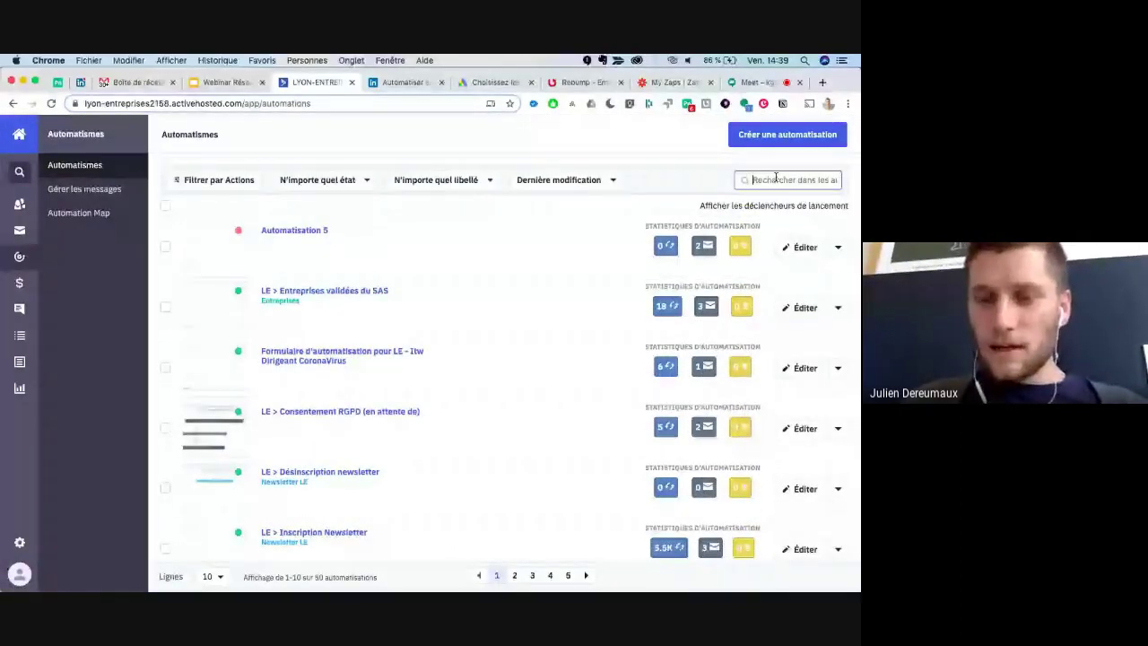
{"action": "type", "text": "web"}
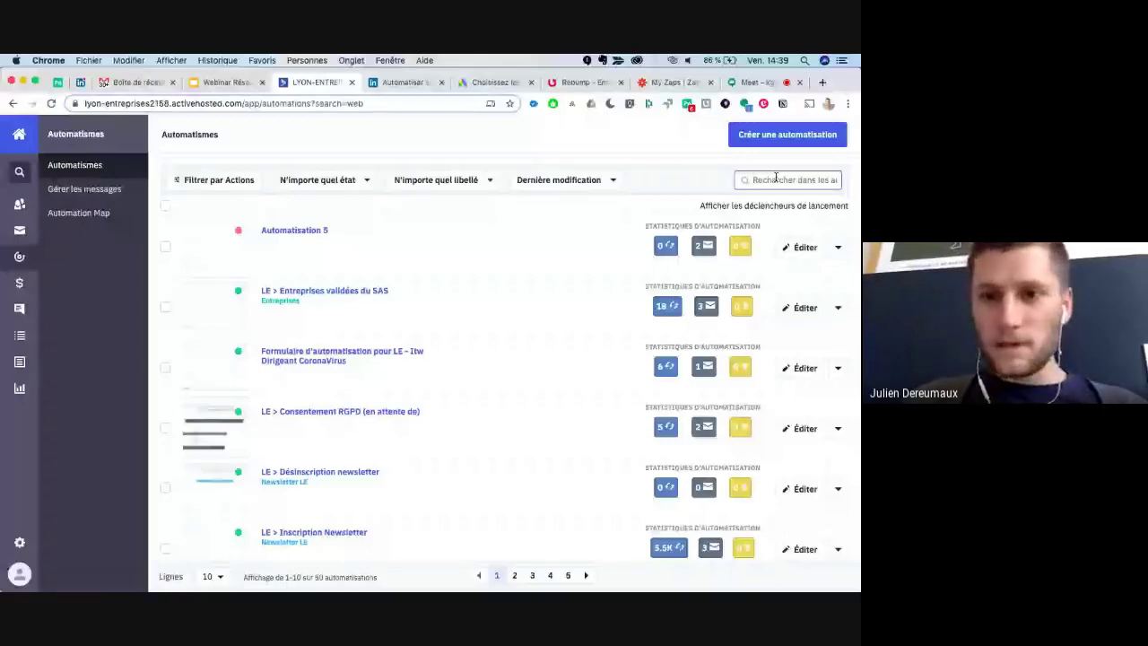
{"action": "type", "text": "inar"}
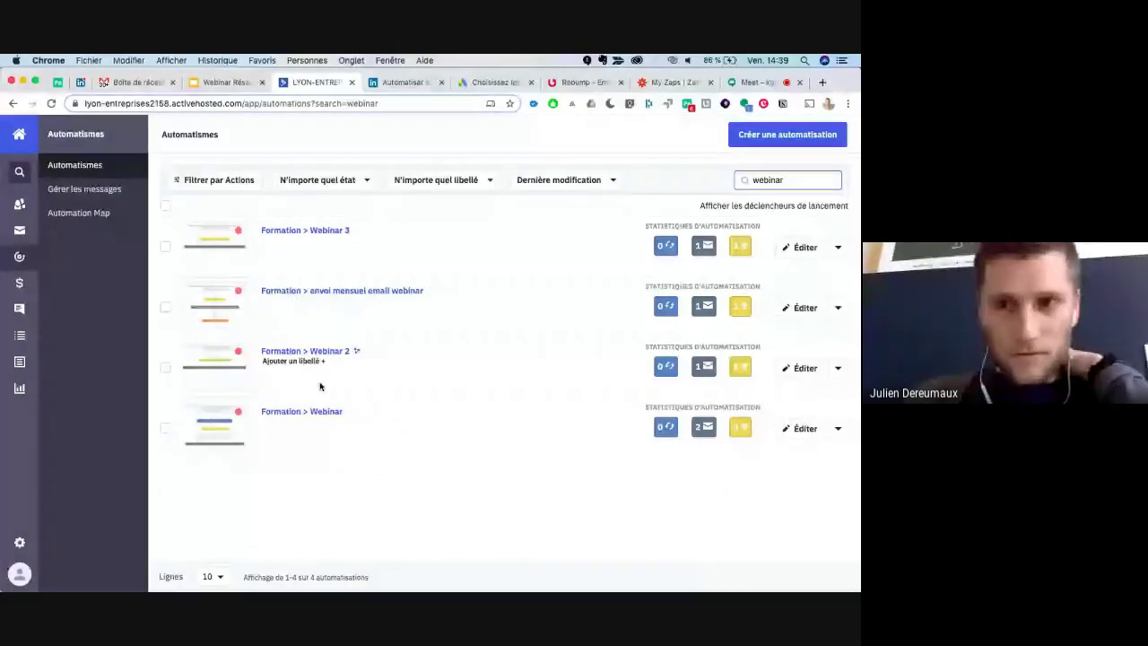
- Search the automations for "pilot'in"
{"action": "double_click", "coordinate": [785, 179]}
{"action": "type", "text": "p"}
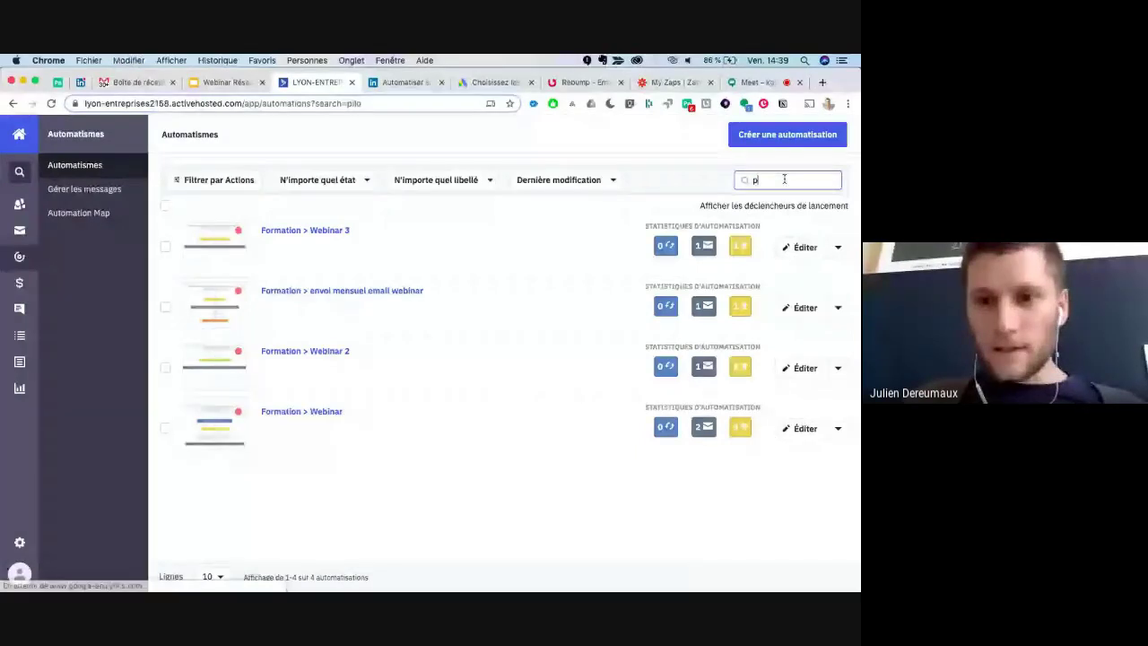
{"action": "type", "text": "ilot'l"}
{"action": "type", "text": "n"}
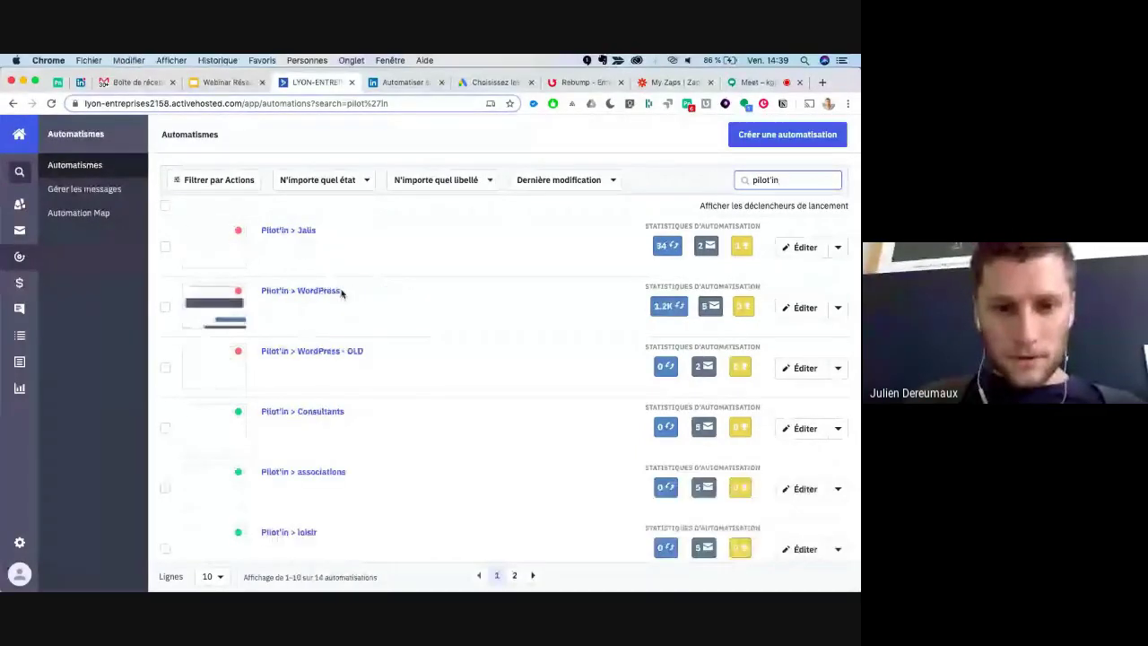
- Look through the Pilot'in automations on both result pages, checking the industry-specific sequences and their statistics
{"action": "scroll", "coordinate": [341, 327], "scroll_direction": "down", "scroll_amount": 5}
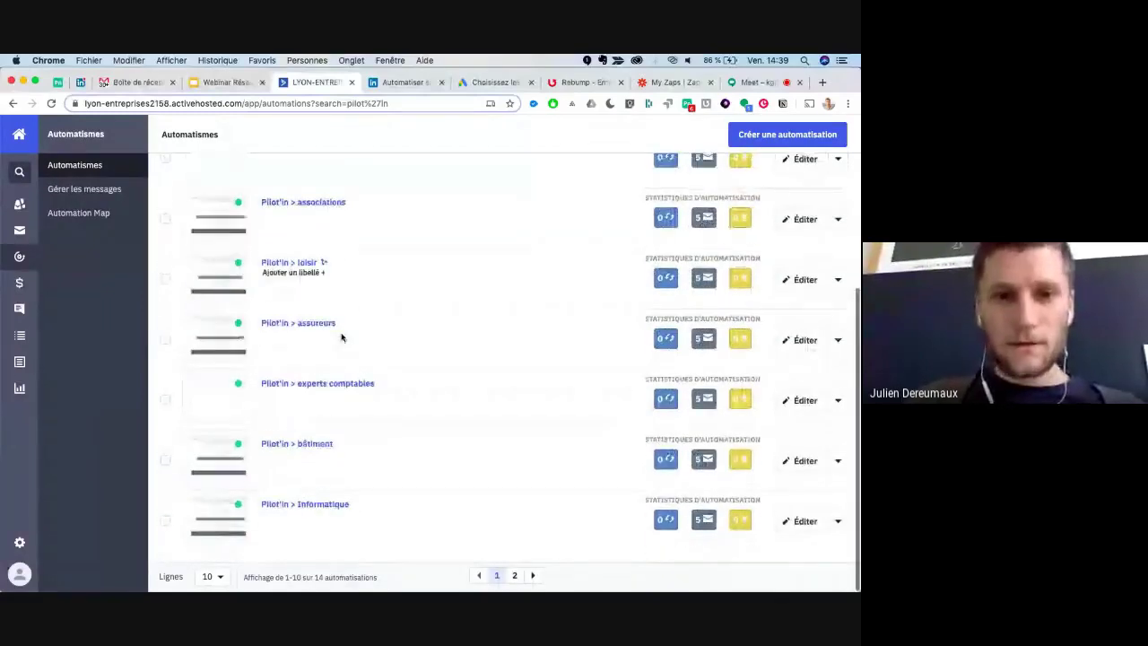
{"action": "left_click", "coordinate": [514, 574]}
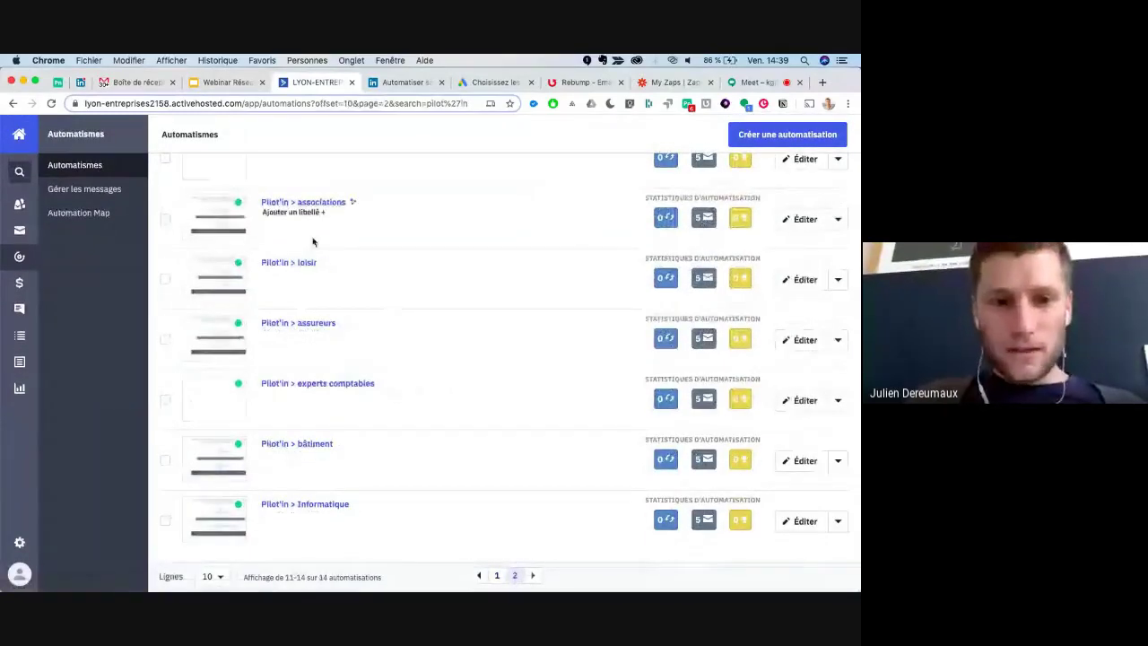
{"action": "left_click", "coordinate": [496, 575]}
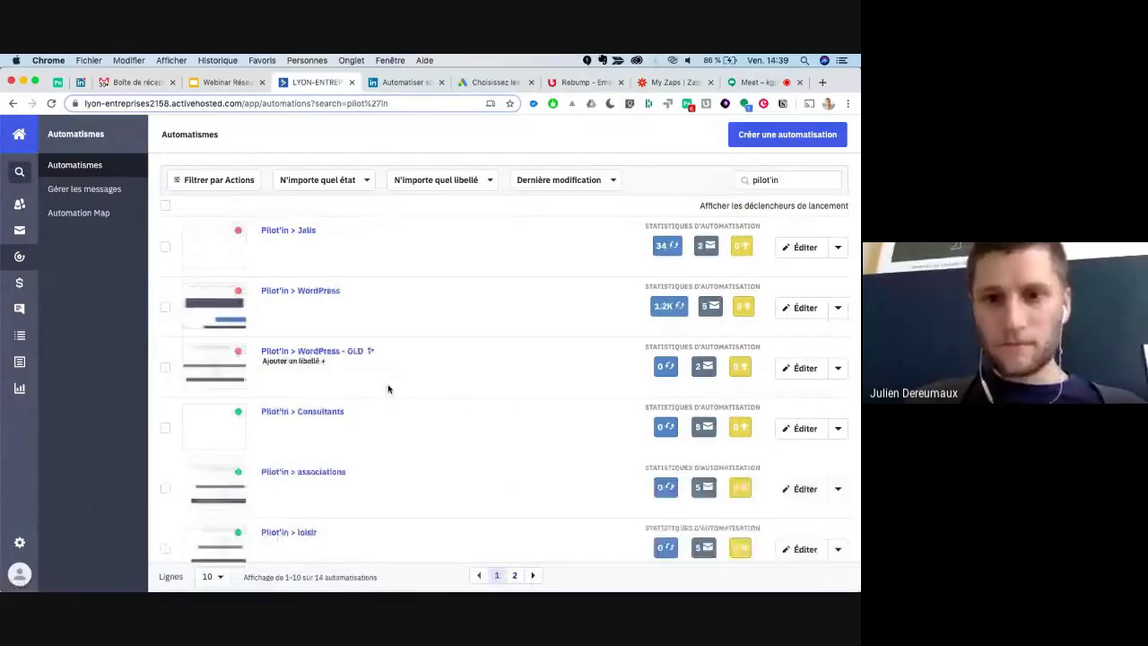
{"action": "scroll", "coordinate": [388, 388], "scroll_direction": "down", "scroll_amount": 3}
{"action": "scroll", "coordinate": [601, 290], "scroll_direction": "up", "scroll_amount": 3}
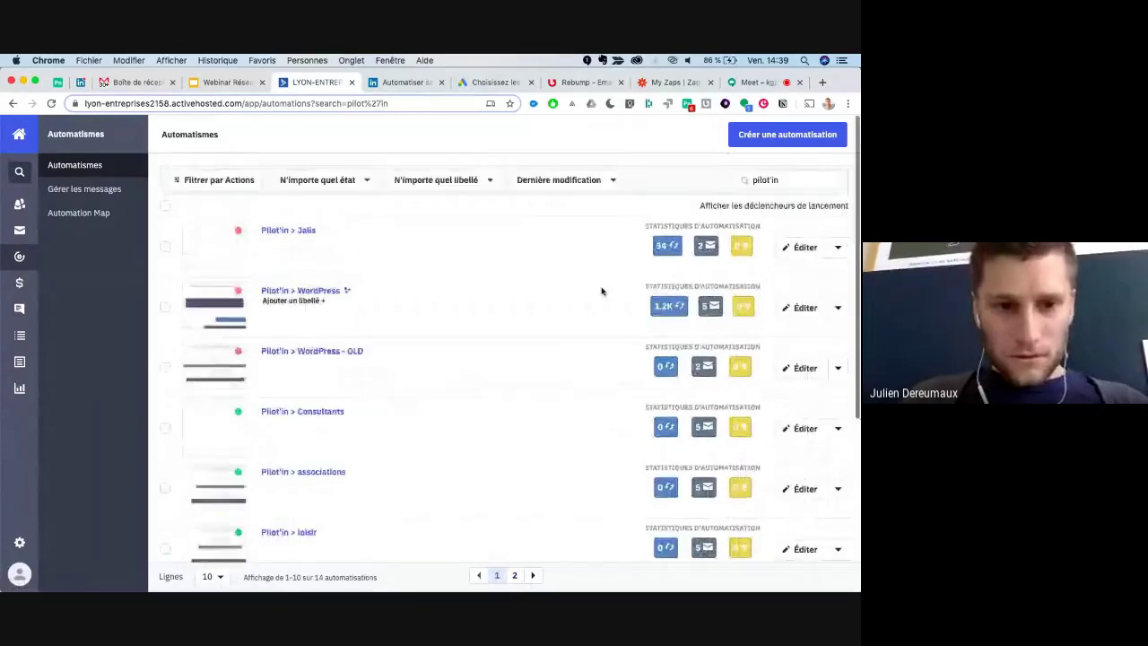
{"action": "scroll", "coordinate": [328, 260], "scroll_direction": "down", "scroll_amount": 1}
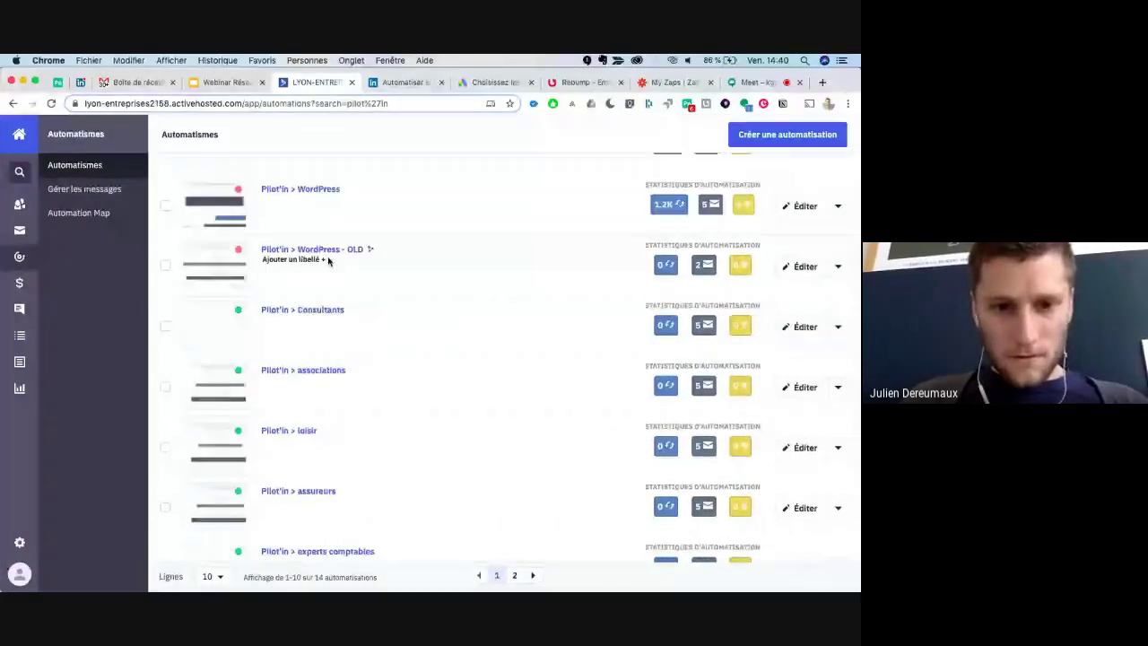
{"action": "scroll", "coordinate": [411, 364], "scroll_direction": "down", "scroll_amount": 3}
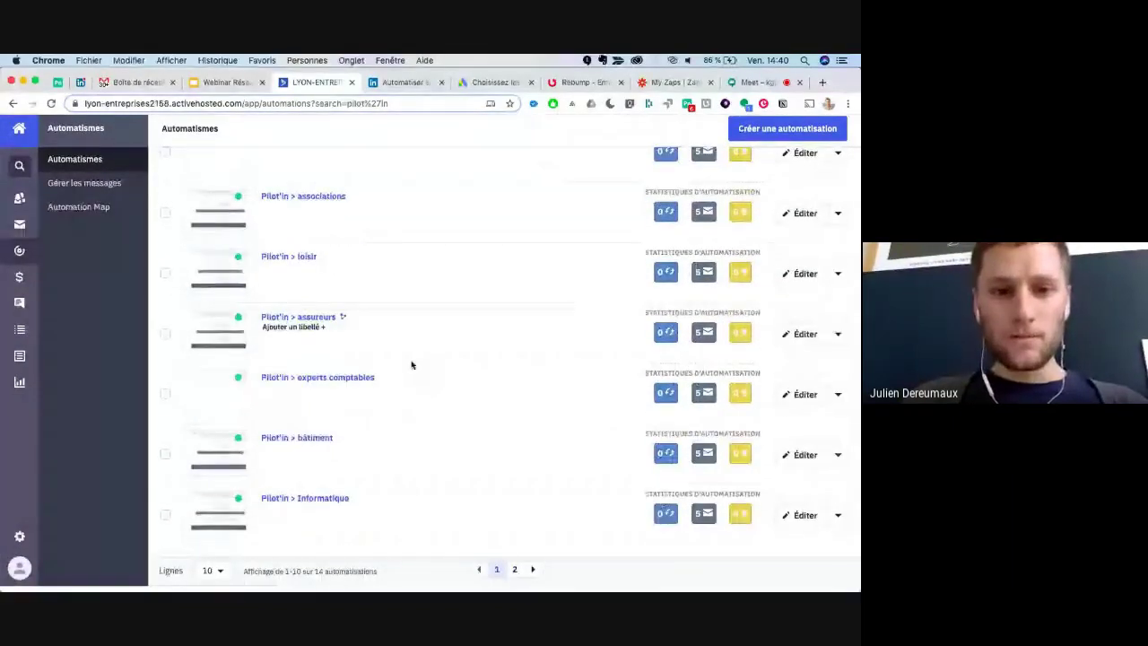
{"action": "scroll", "coordinate": [412, 364], "scroll_direction": "up", "scroll_amount": 5}
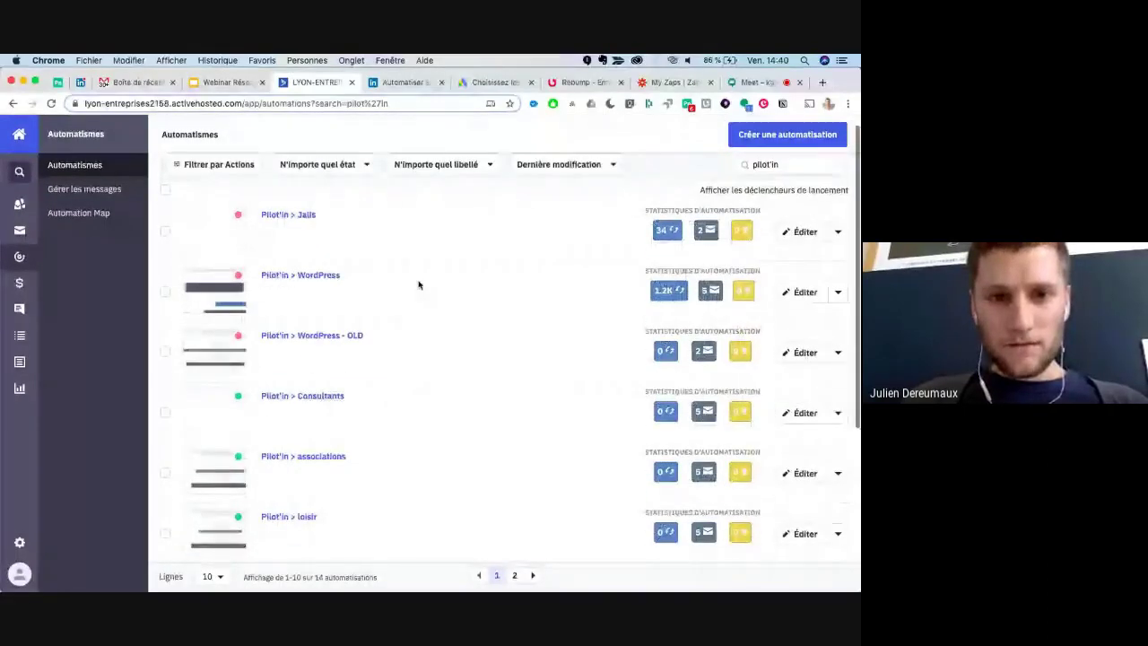
{"action": "scroll", "coordinate": [418, 285], "scroll_direction": "down", "scroll_amount": 4}
{"action": "scroll", "coordinate": [418, 286], "scroll_direction": "up", "scroll_amount": 5}
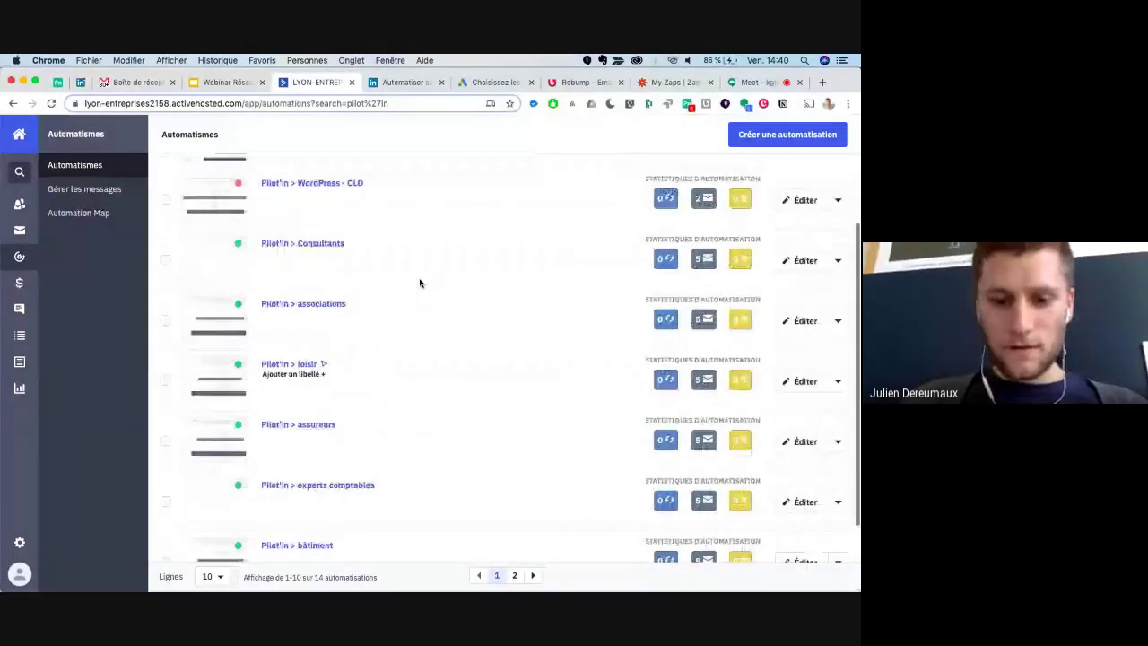
- Search the automations for "copper" and open "Copper > ajout d'une automatisation sur AC"
{"action": "triple_click", "coordinate": [779, 180]}
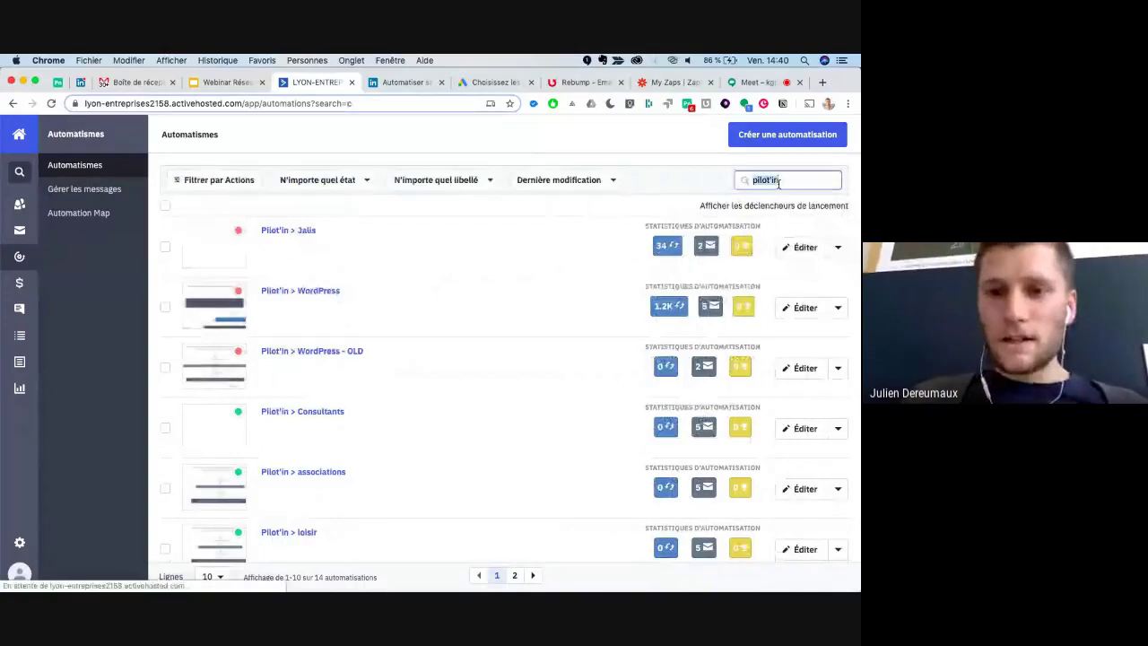
{"action": "type", "text": "copper"}
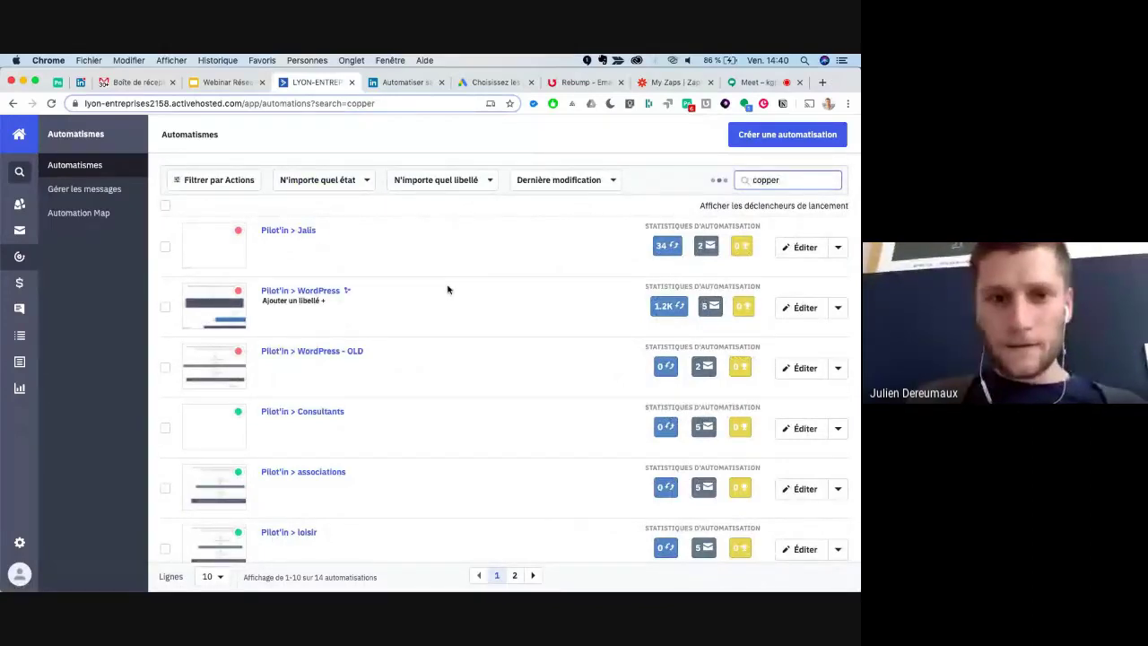
{"action": "left_click", "coordinate": [344, 231]}
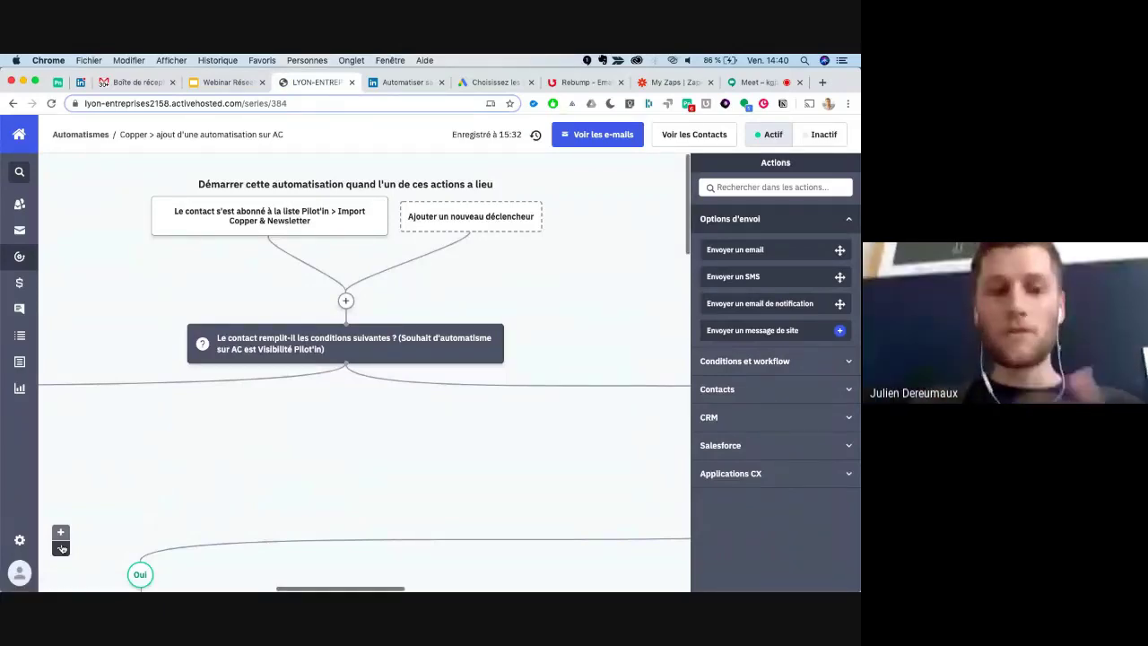
- Survey the overall branching structure of the Copper automation's workflow
{"action": "left_click", "coordinate": [61, 548]}
{"action": "left_click", "coordinate": [61, 547]}
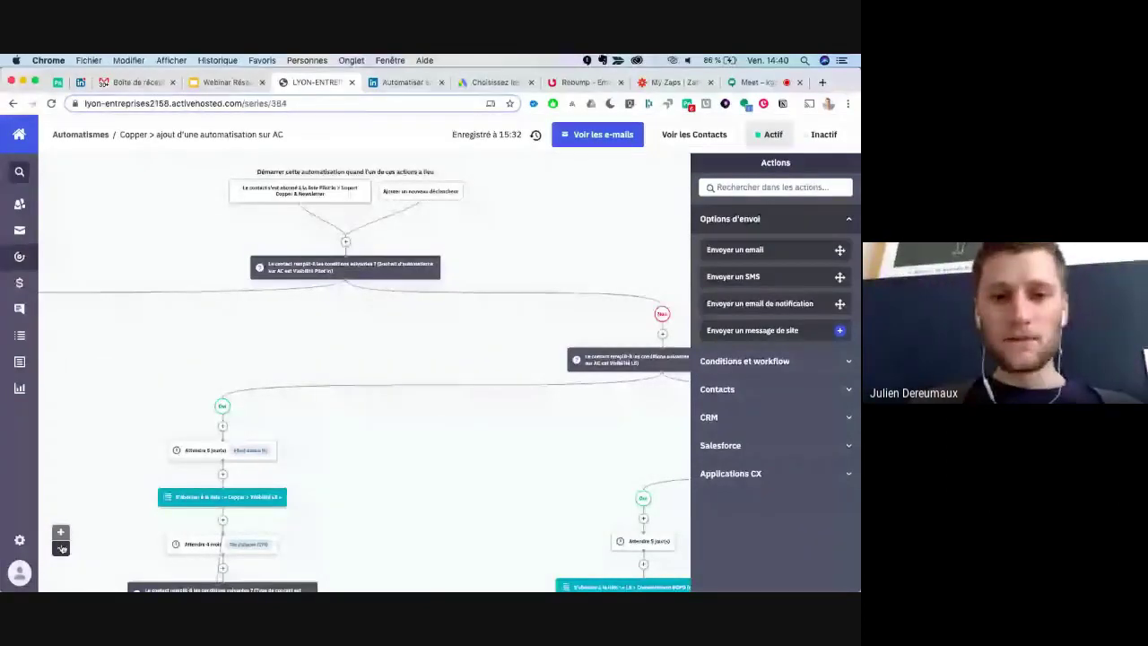
{"action": "left_click", "coordinate": [61, 547]}
{"action": "scroll", "coordinate": [300, 321], "scroll_direction": "left", "scroll_amount": 5}
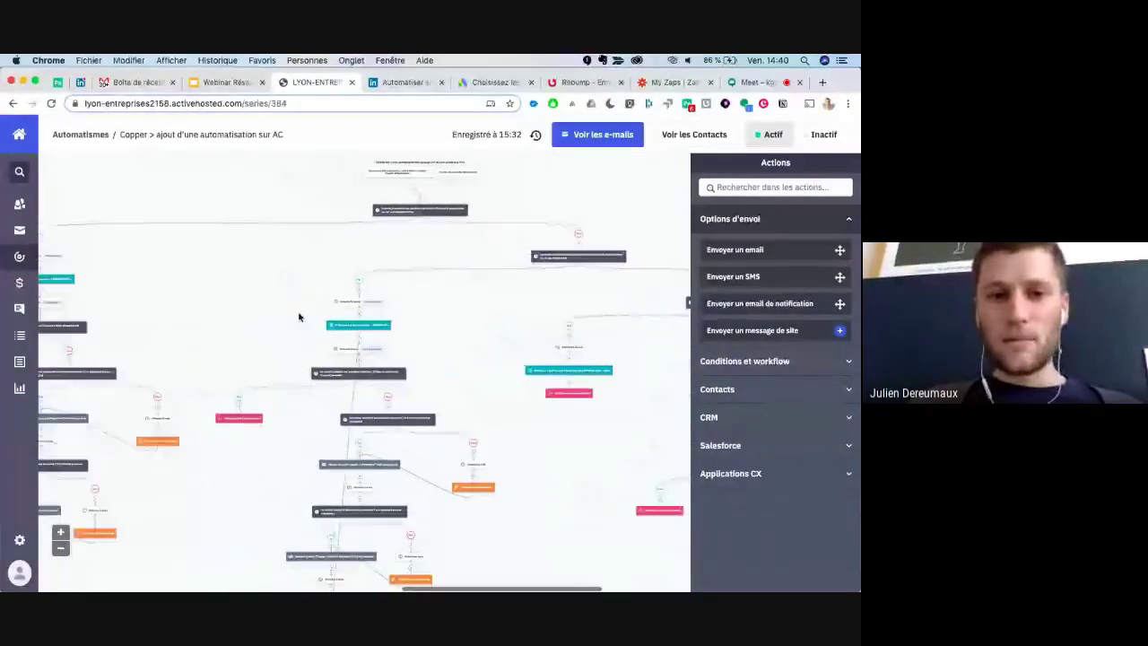
{"action": "scroll", "coordinate": [489, 255], "scroll_direction": "left", "scroll_amount": 5}
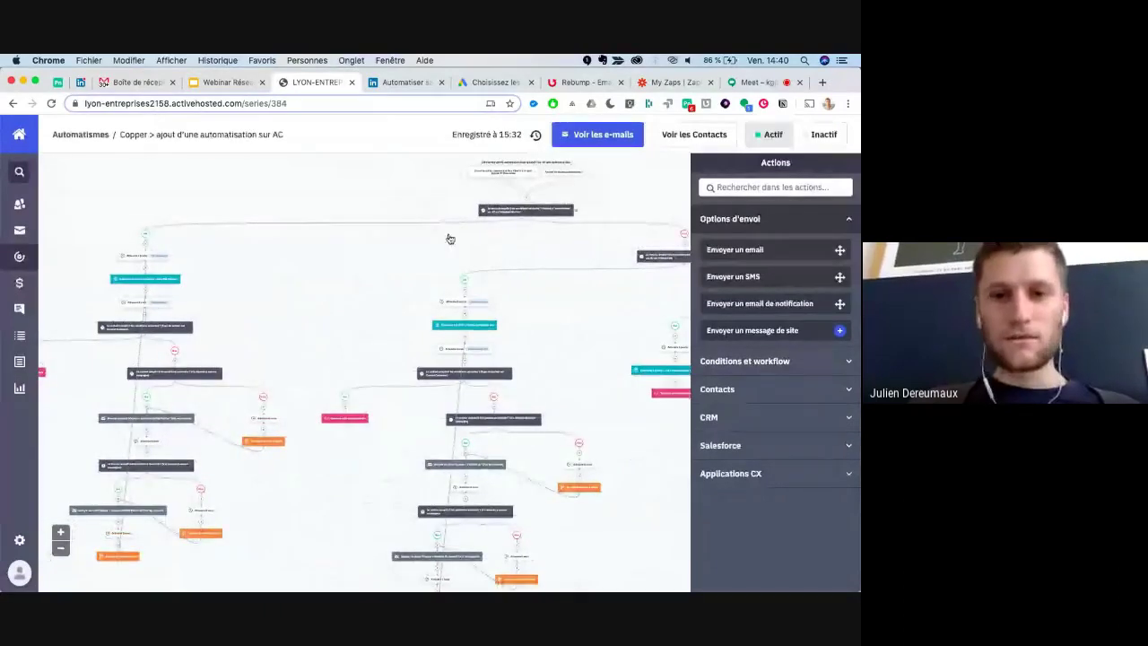
- Examine the automation's list-subscription trigger, its first condition and the Oui branch that subscribes contacts to "Copper > Visibilité Pilot'in"
{"action": "left_click", "coordinate": [61, 533]}
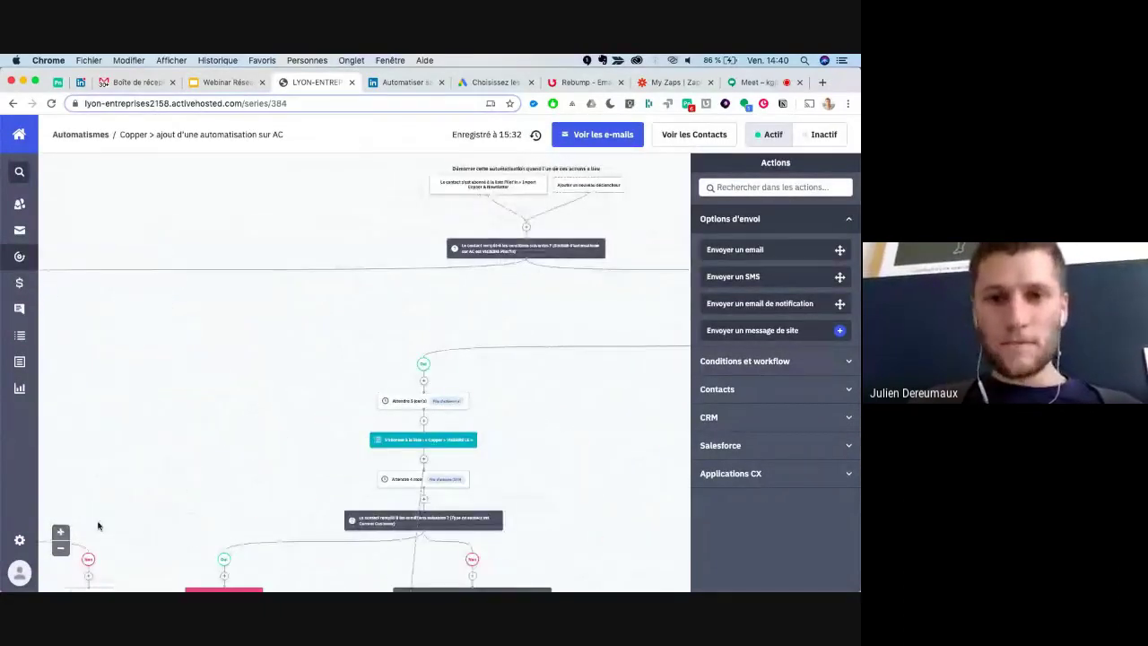
{"action": "left_click", "coordinate": [61, 532]}
{"action": "scroll", "coordinate": [412, 296], "scroll_direction": "right", "scroll_amount": 9}
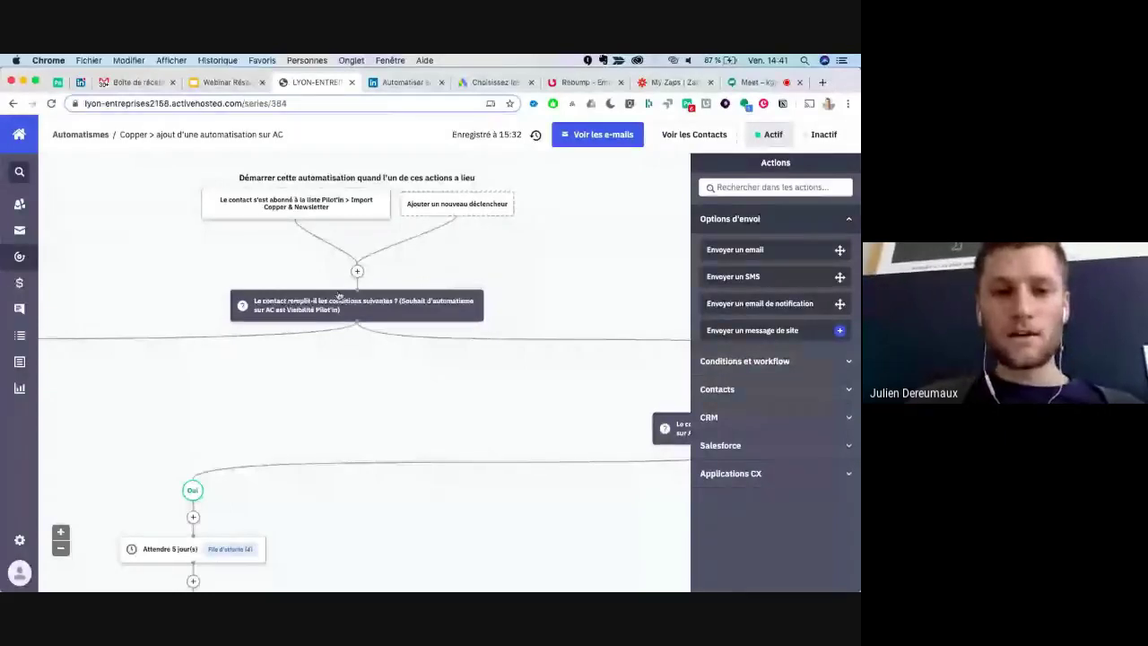
{"action": "left_click_drag", "start_coordinate": [306, 303], "coordinate": [342, 303]}
{"action": "scroll", "coordinate": [343, 303], "scroll_direction": "down", "scroll_amount": 5}
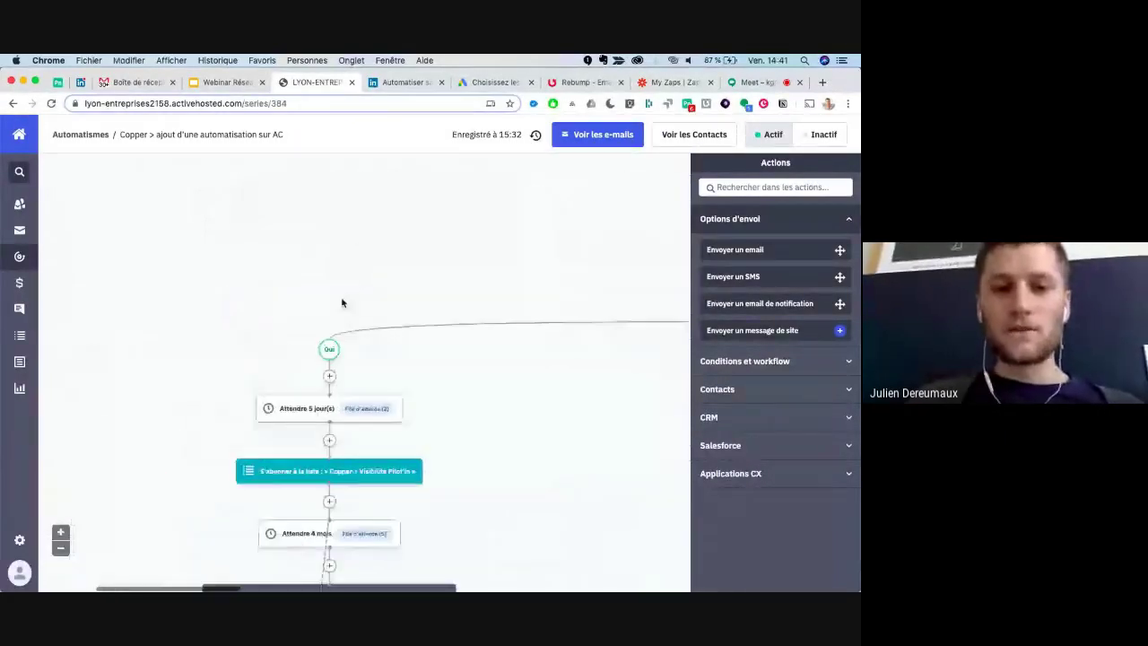
{"action": "mouse_move", "coordinate": [400, 351]}
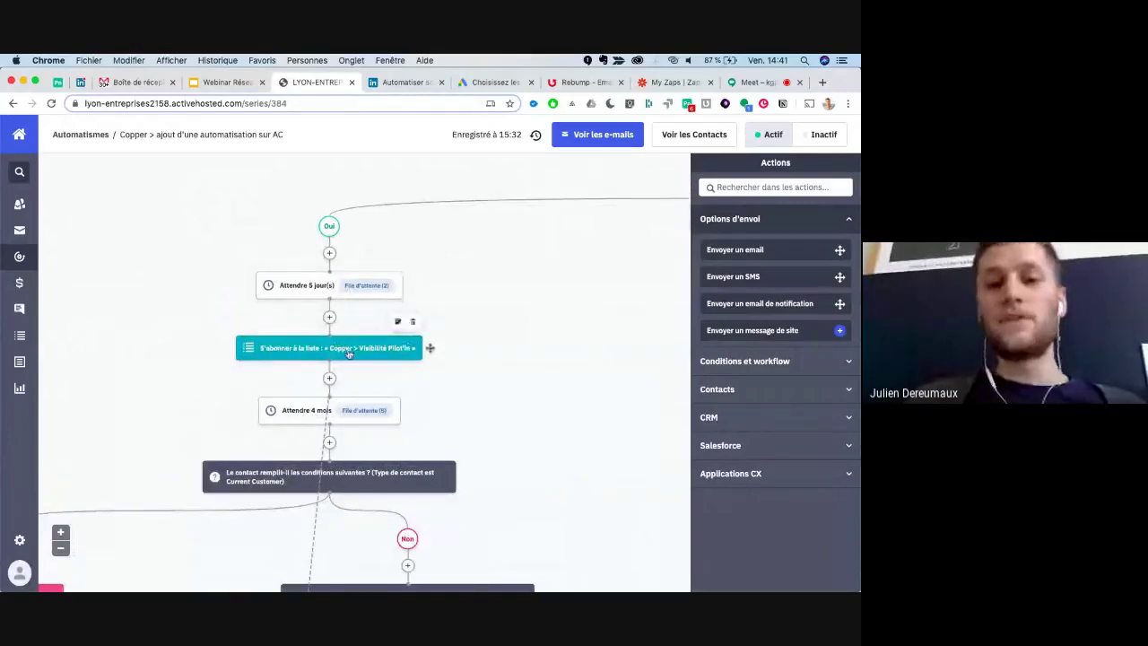